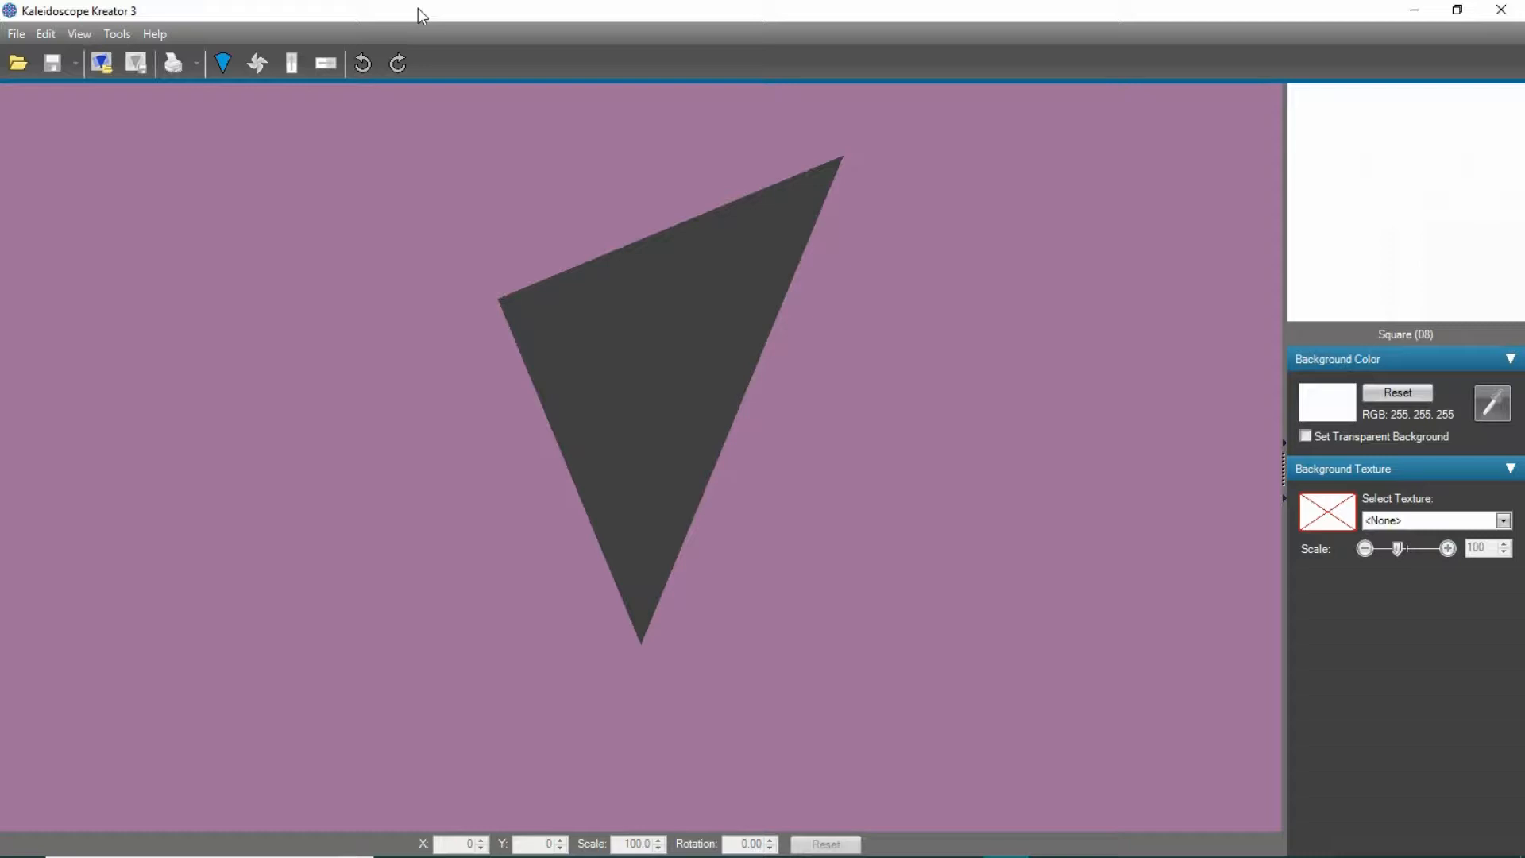
- Open Marvelous Mandalas (22).jpg from the Marvelous Mandalas JPG folder as the source image
{"action": "left_click", "coordinate": [18, 63]}
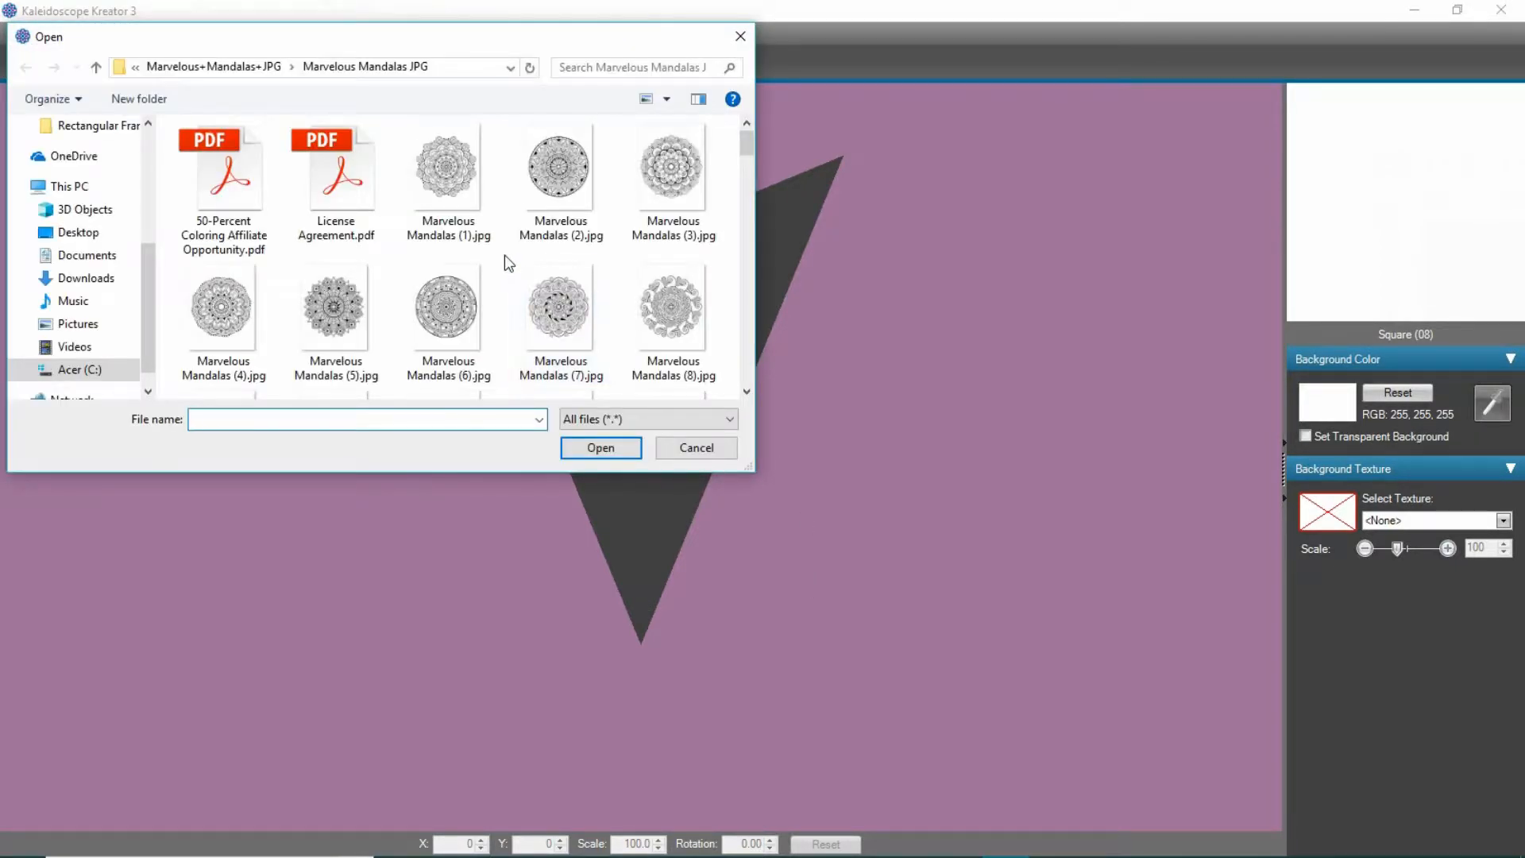
{"action": "scroll", "coordinate": [505, 256], "scroll_direction": "down", "scroll_amount": 6}
{"action": "scroll", "coordinate": [509, 263], "scroll_direction": "up", "scroll_amount": 3}
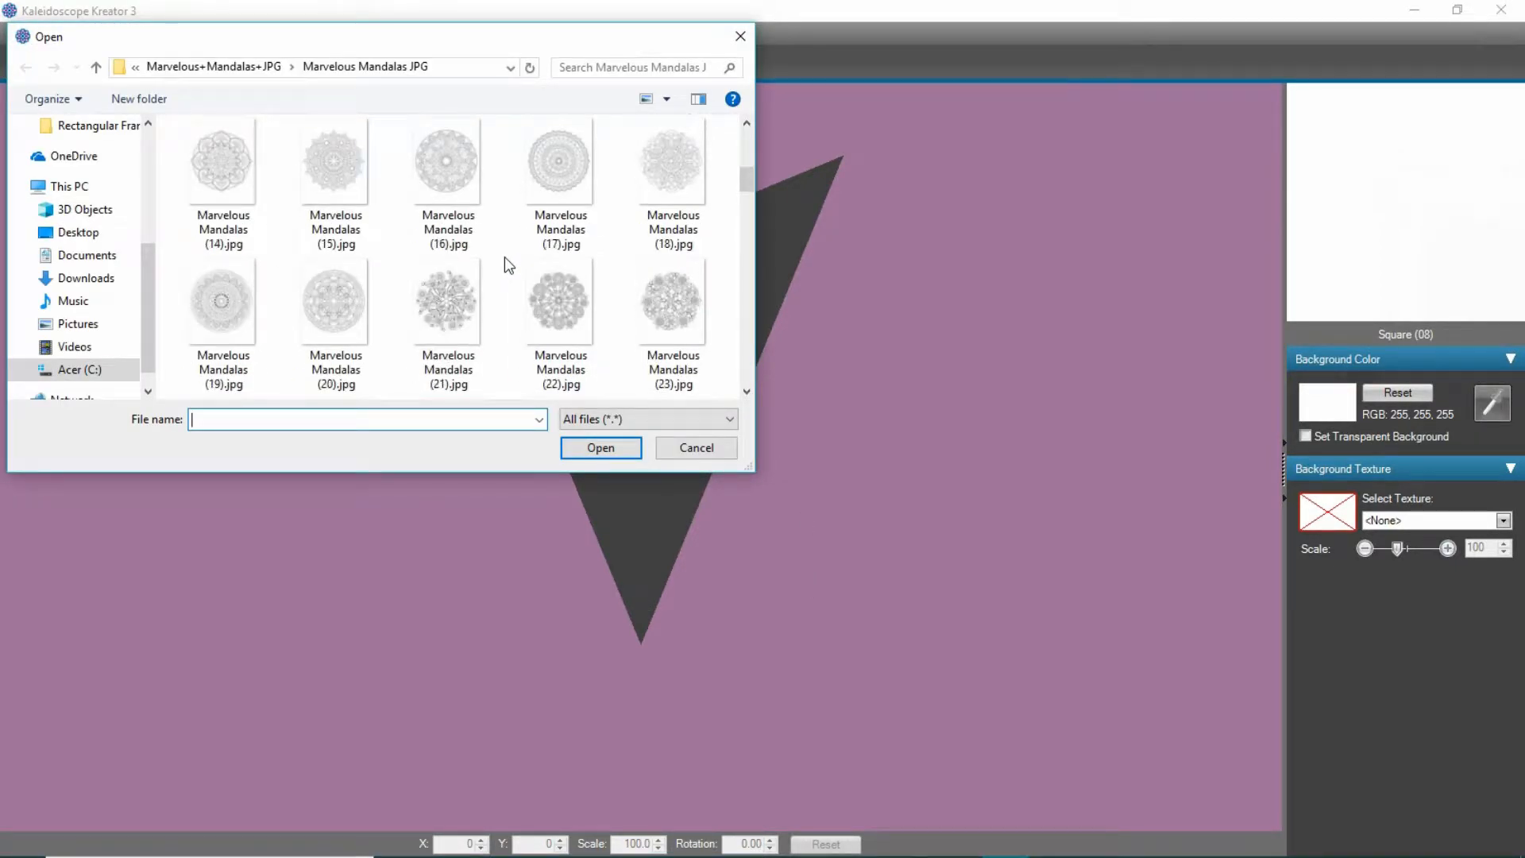
{"action": "double_click", "coordinate": [558, 293]}
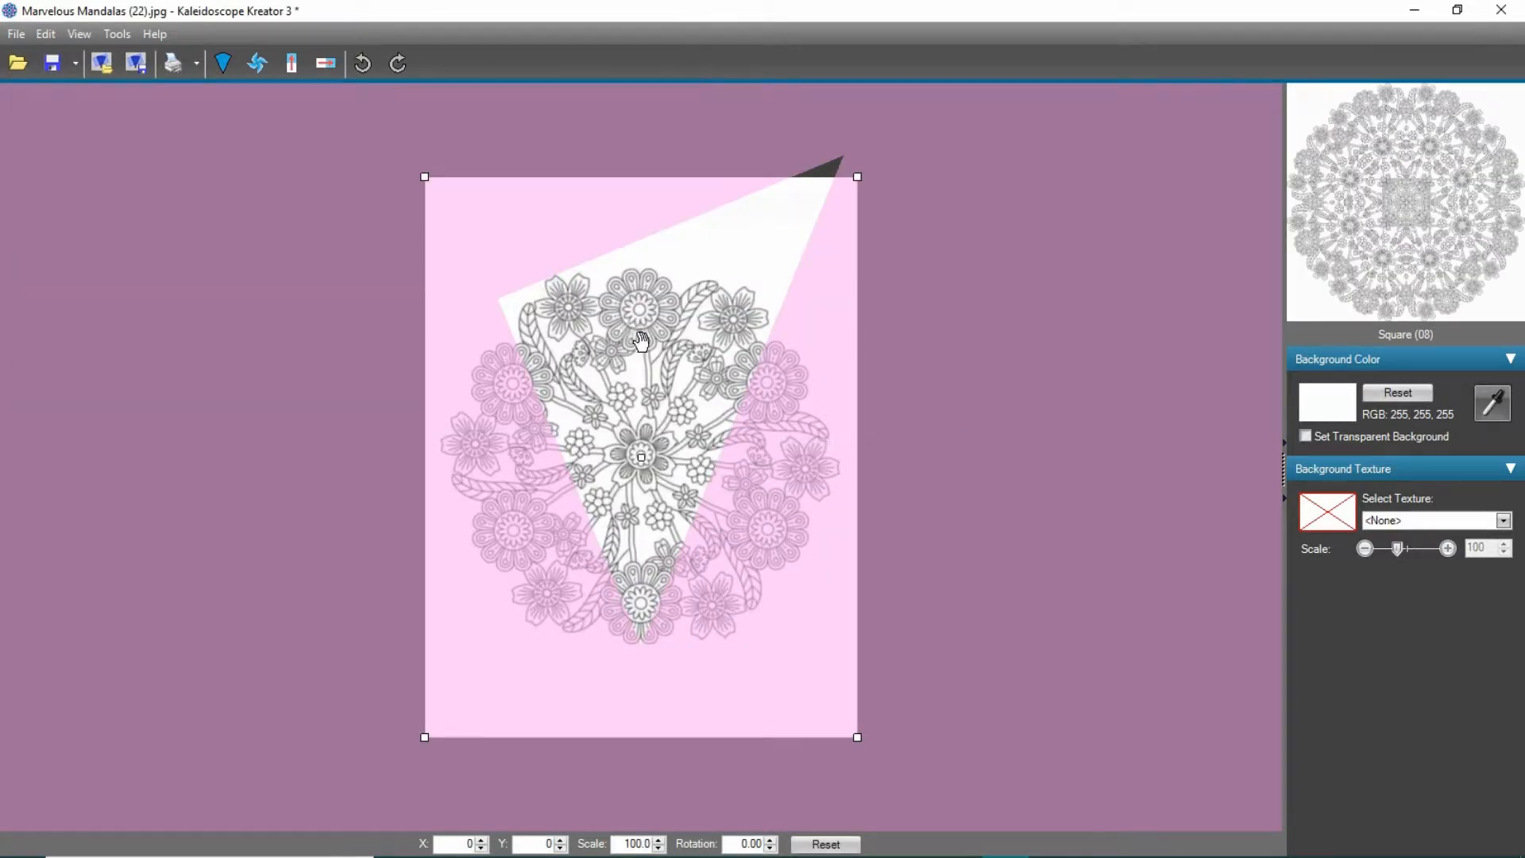
- Try a shifted position of the mandala under the wedge and move the image almost clear of it, to about X -1497, Y -76
{"action": "left_click_drag", "start_coordinate": [650, 371], "coordinate": [679, 298]}
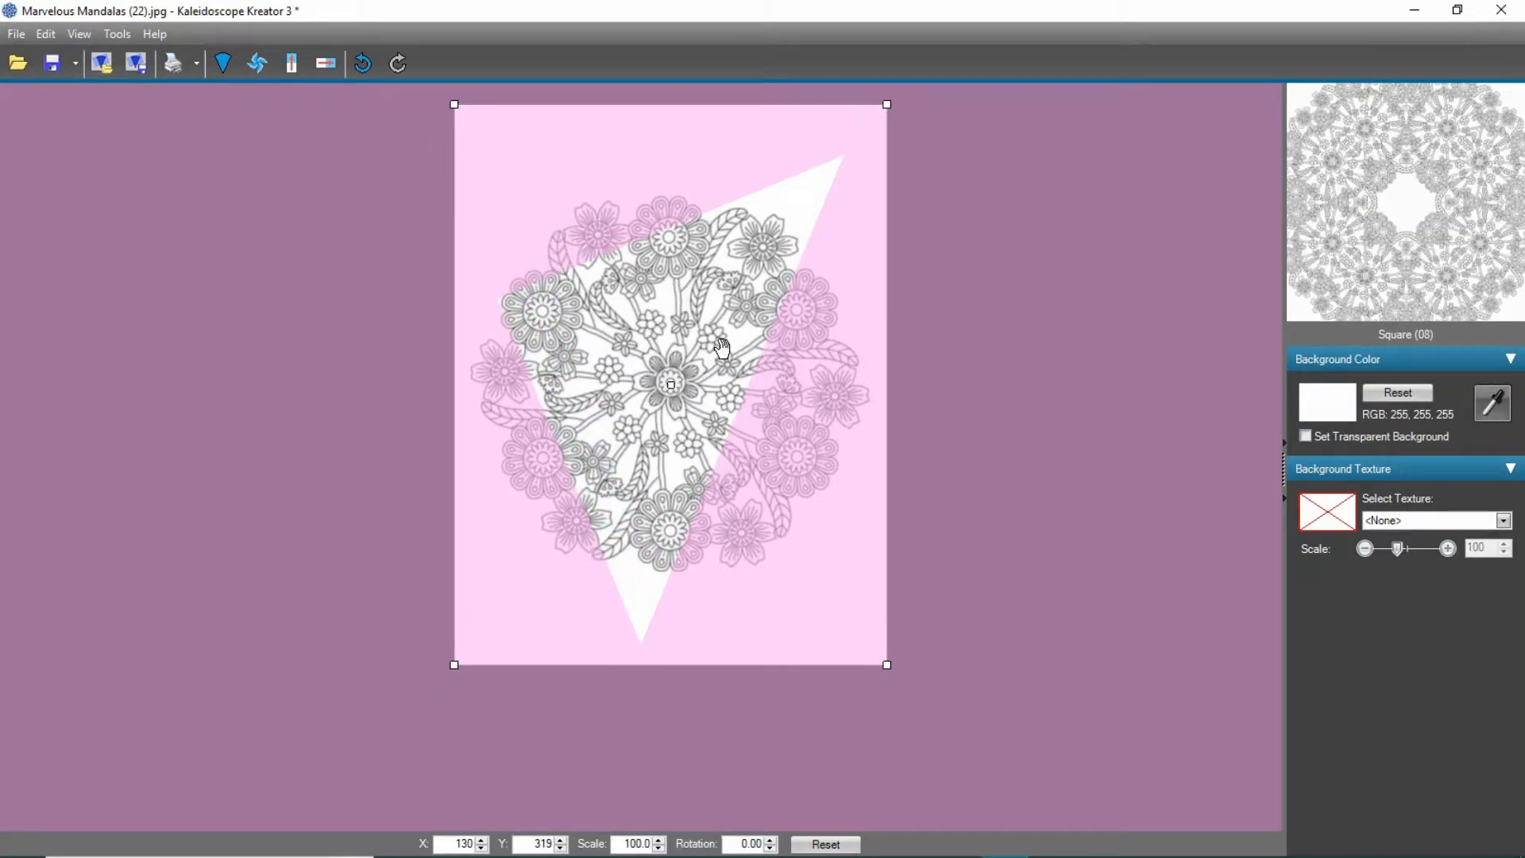
{"action": "left_click_drag", "start_coordinate": [723, 348], "coordinate": [352, 434]}
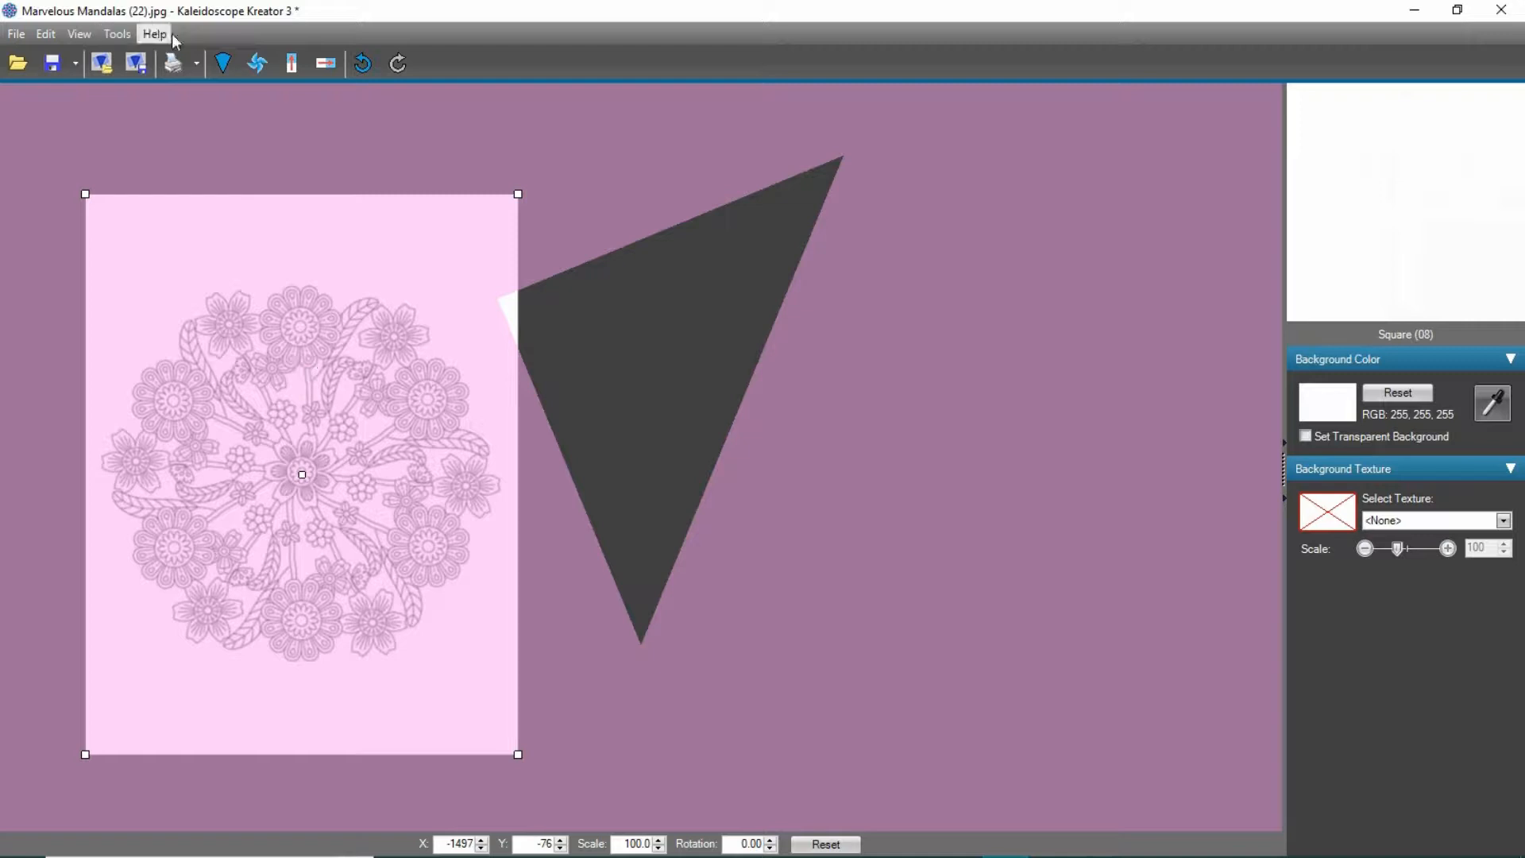
- Browse the Standard template pack's kaleidoscope shapes and keep the Square (08) shape
{"action": "left_click", "coordinate": [225, 76]}
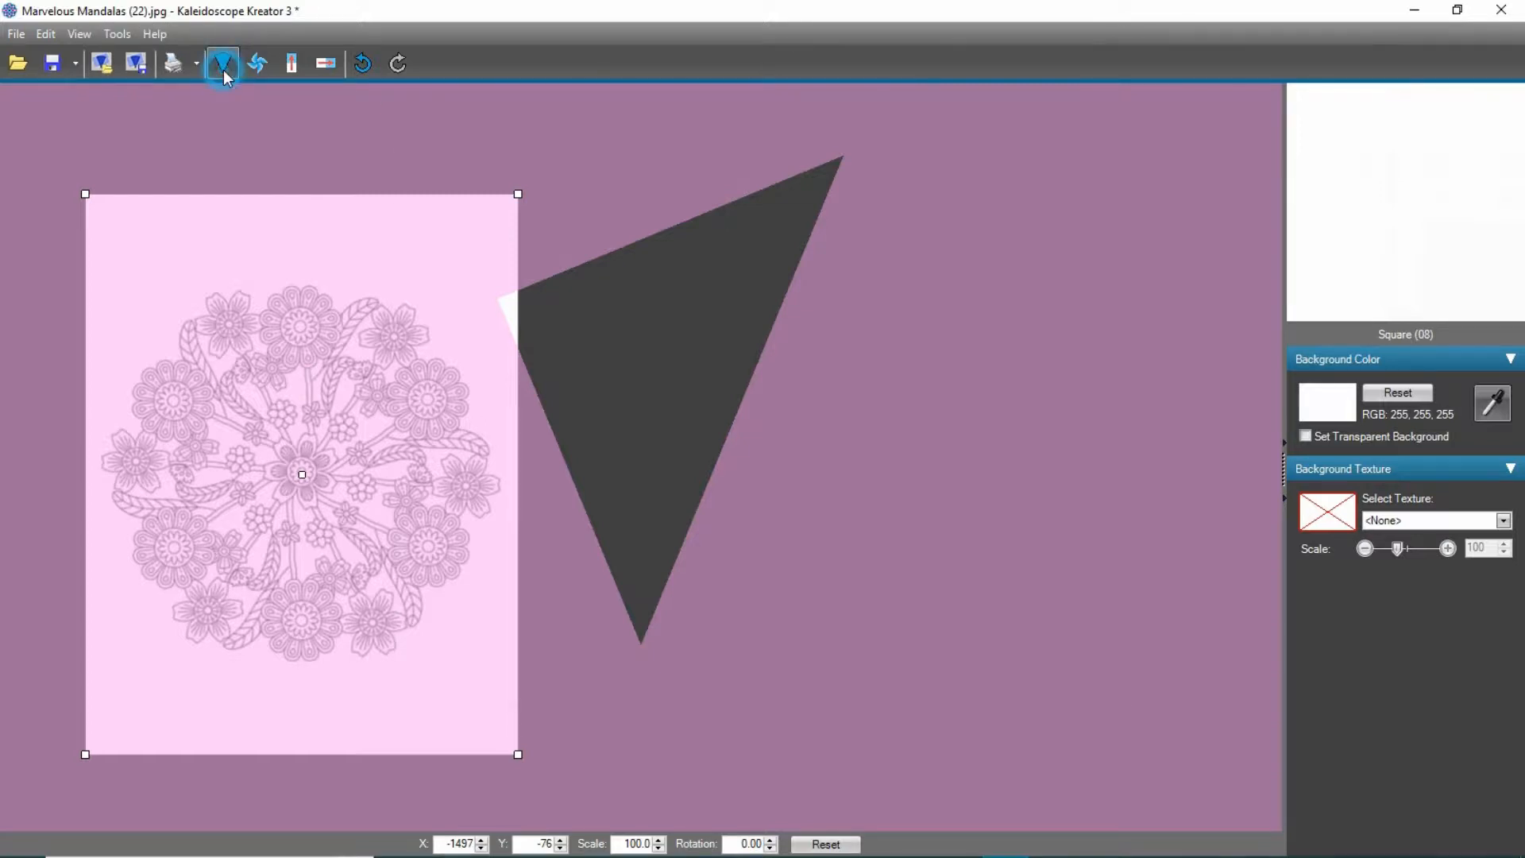
{"action": "left_click", "coordinate": [444, 270]}
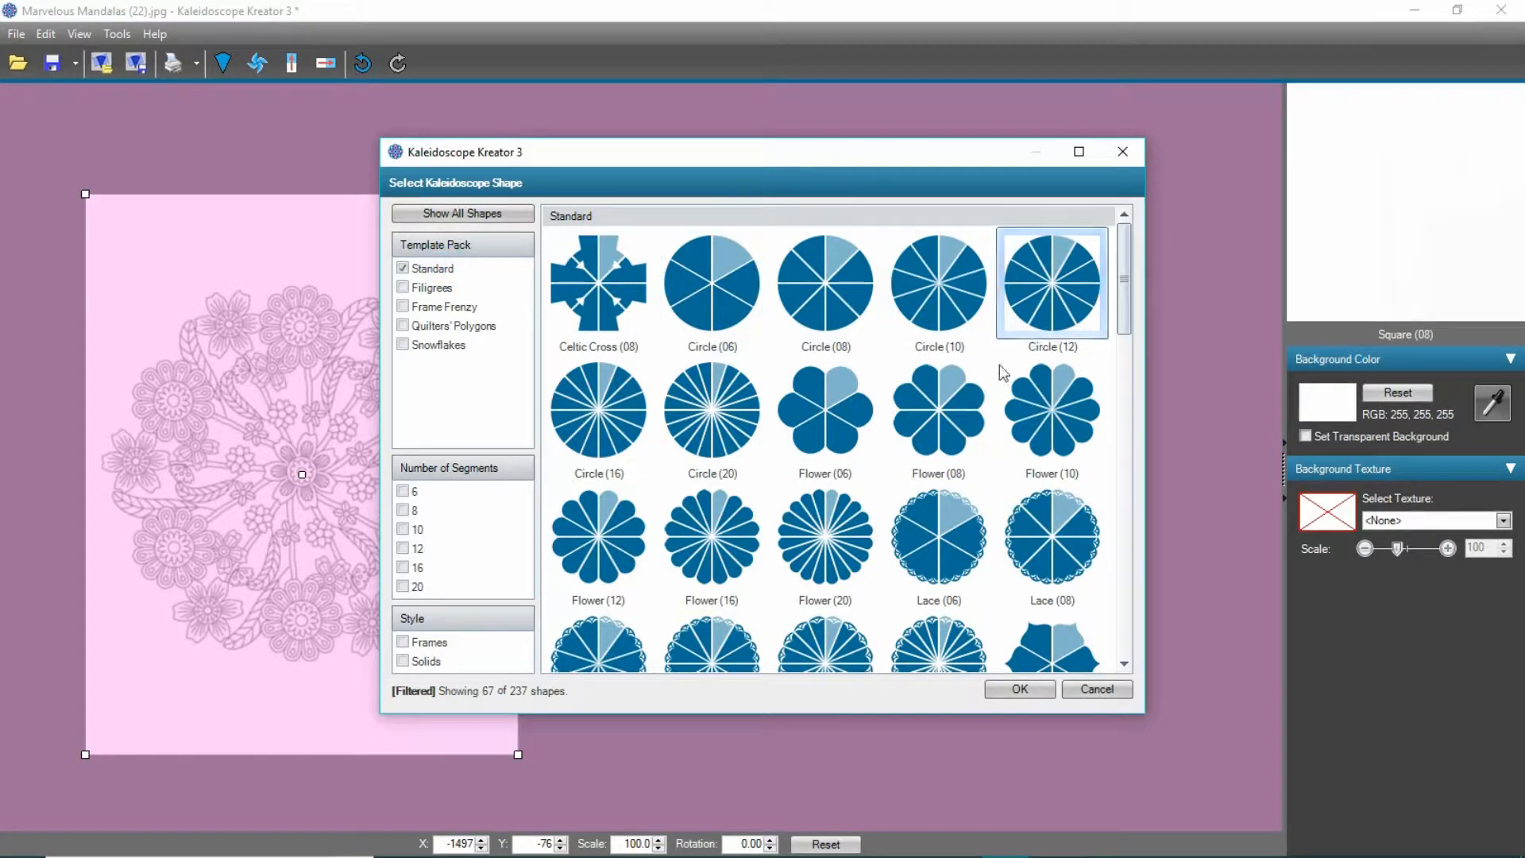
{"action": "scroll", "coordinate": [997, 386], "scroll_direction": "down", "scroll_amount": 5}
{"action": "scroll", "coordinate": [997, 385], "scroll_direction": "down", "scroll_amount": 10}
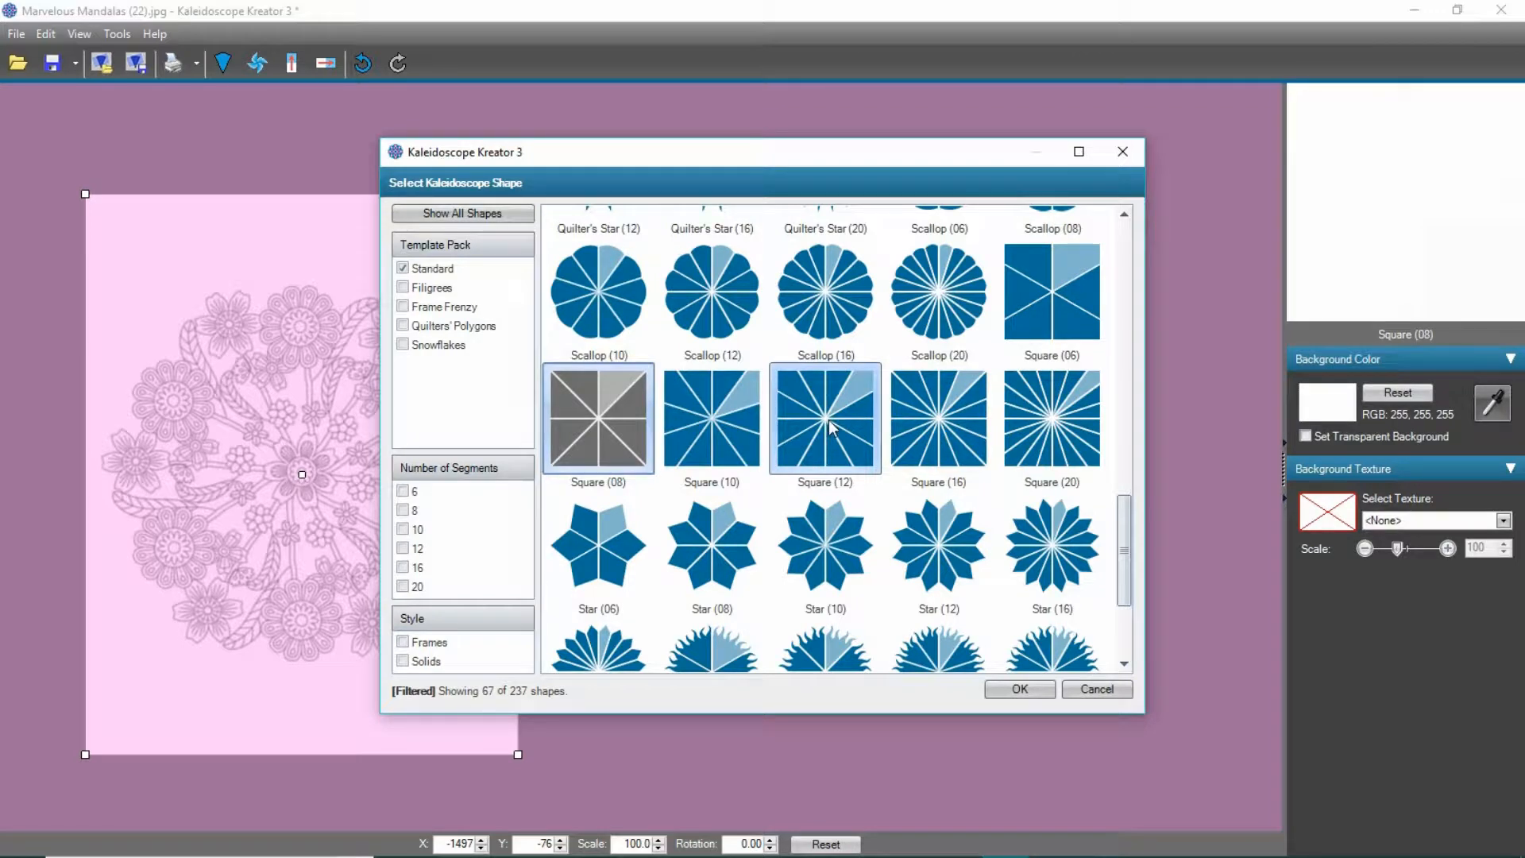
{"action": "left_click", "coordinate": [1042, 696]}
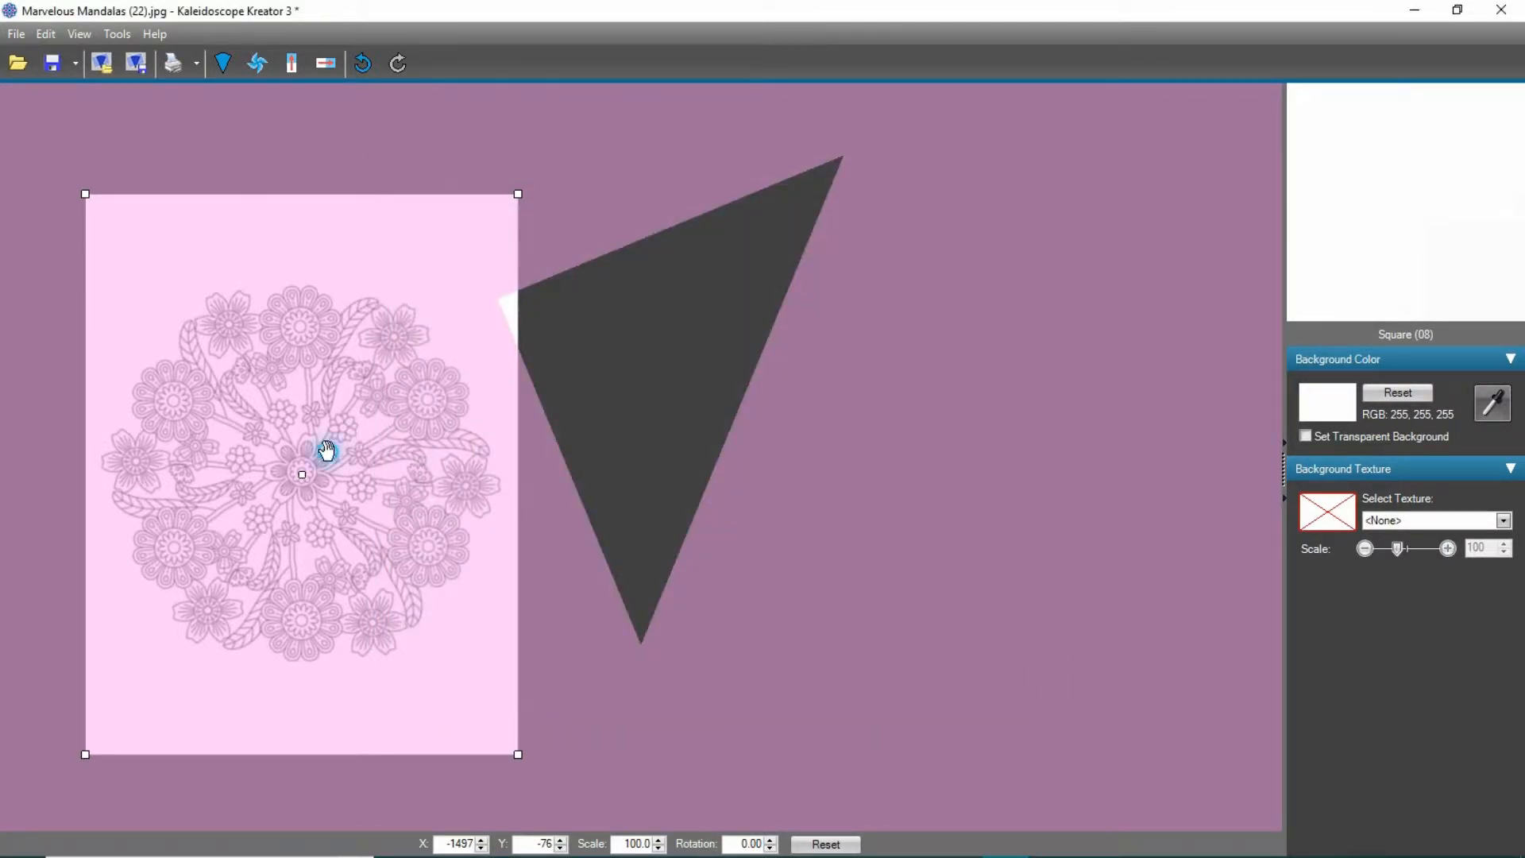
- Enlarge the mandala to about 277.7 scale with its central flower inside the wedge, and preview the kaleidoscope at full size
{"action": "left_click_drag", "start_coordinate": [326, 450], "coordinate": [677, 380]}
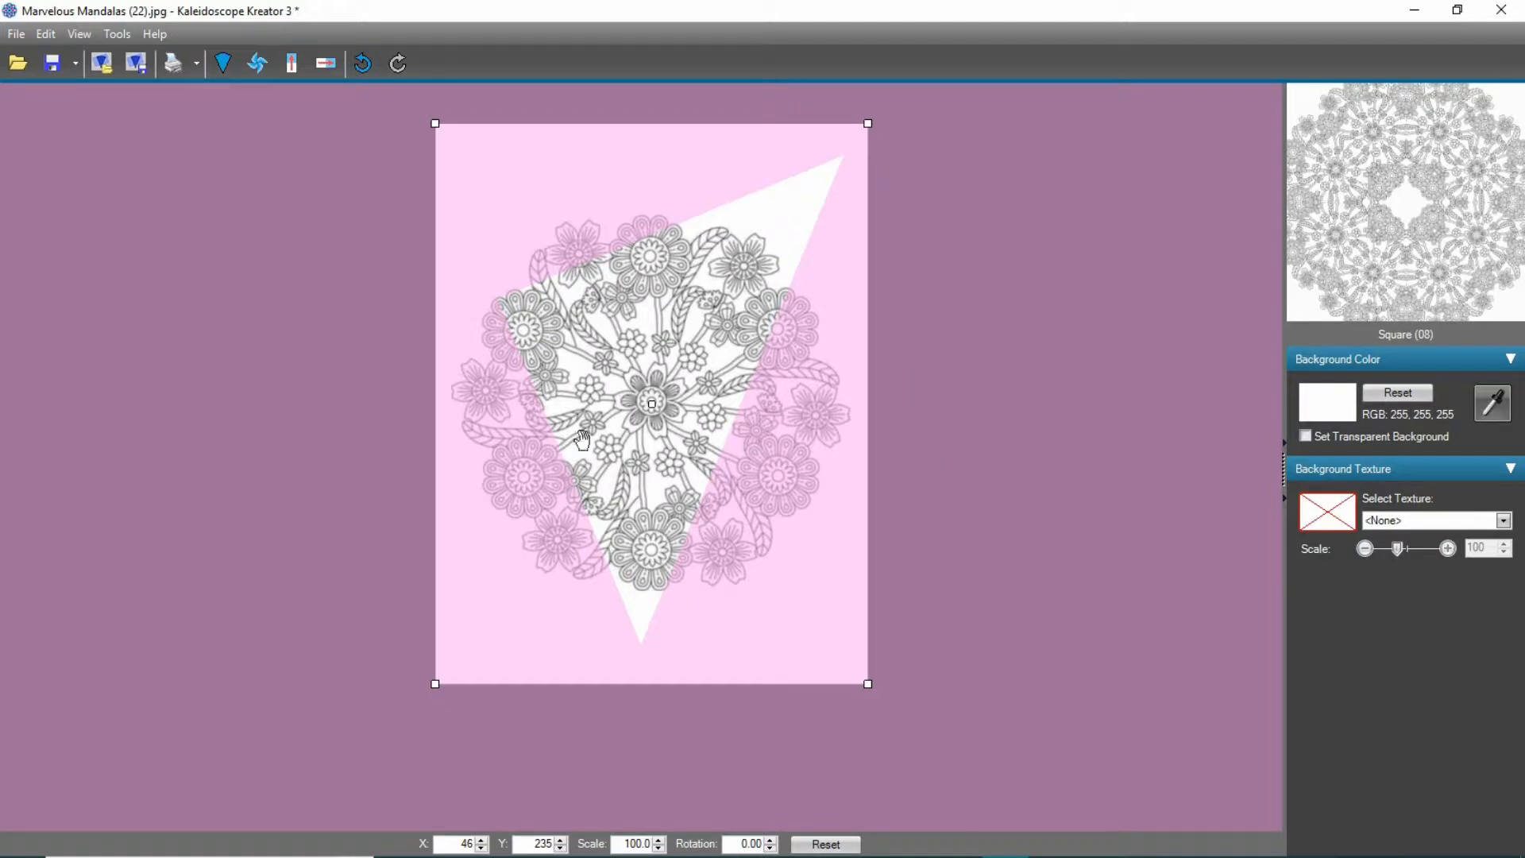
{"action": "scroll", "coordinate": [865, 681], "scroll_direction": "up", "scroll_amount": 10}
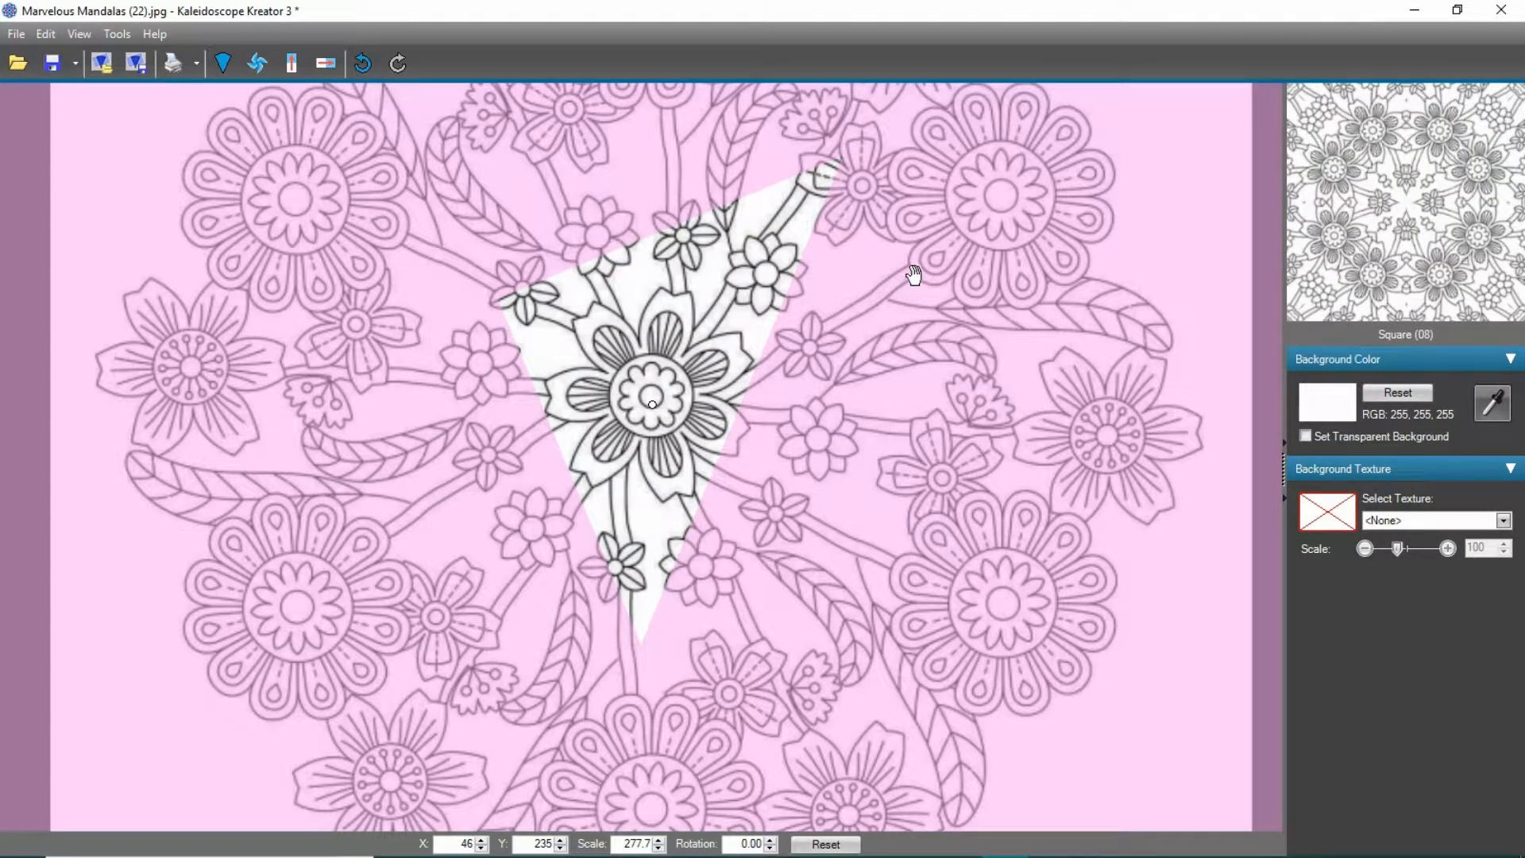
{"action": "left_click_drag", "start_coordinate": [894, 288], "coordinate": [892, 350]}
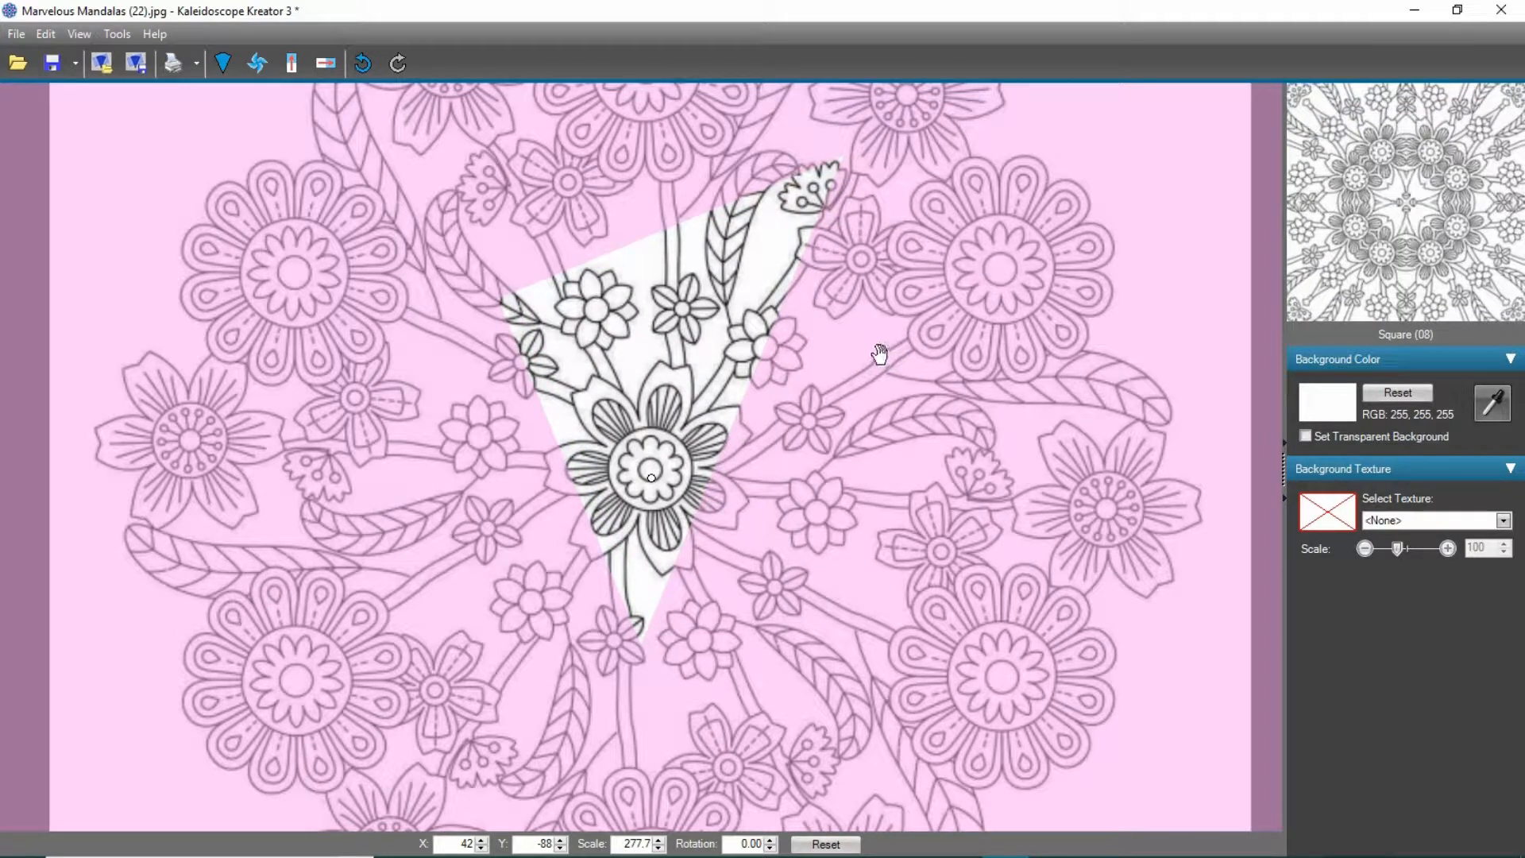
{"action": "left_click", "coordinate": [1402, 202]}
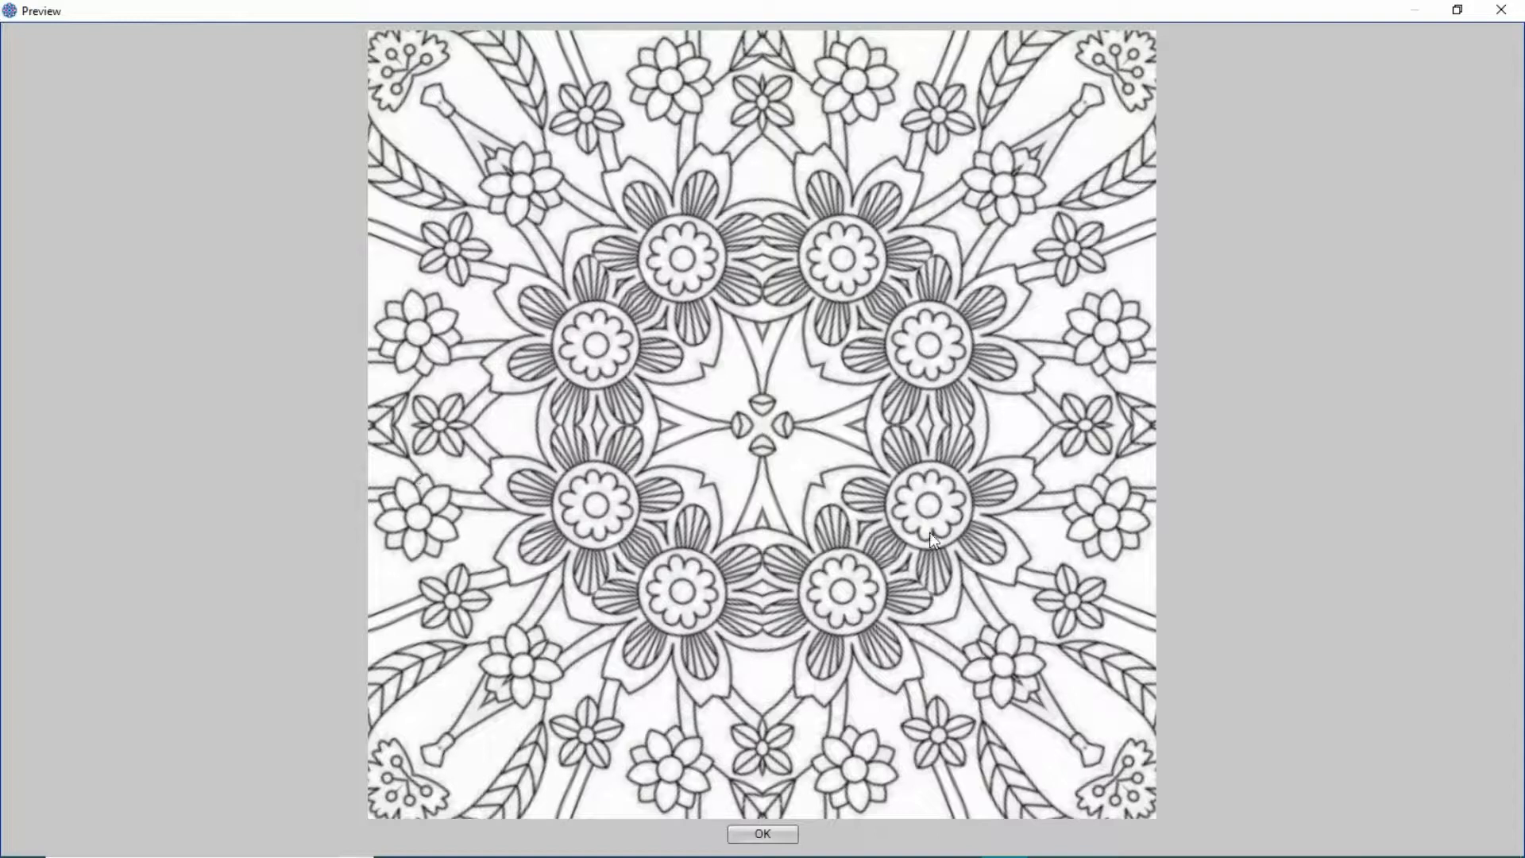
{"action": "left_click", "coordinate": [786, 835]}
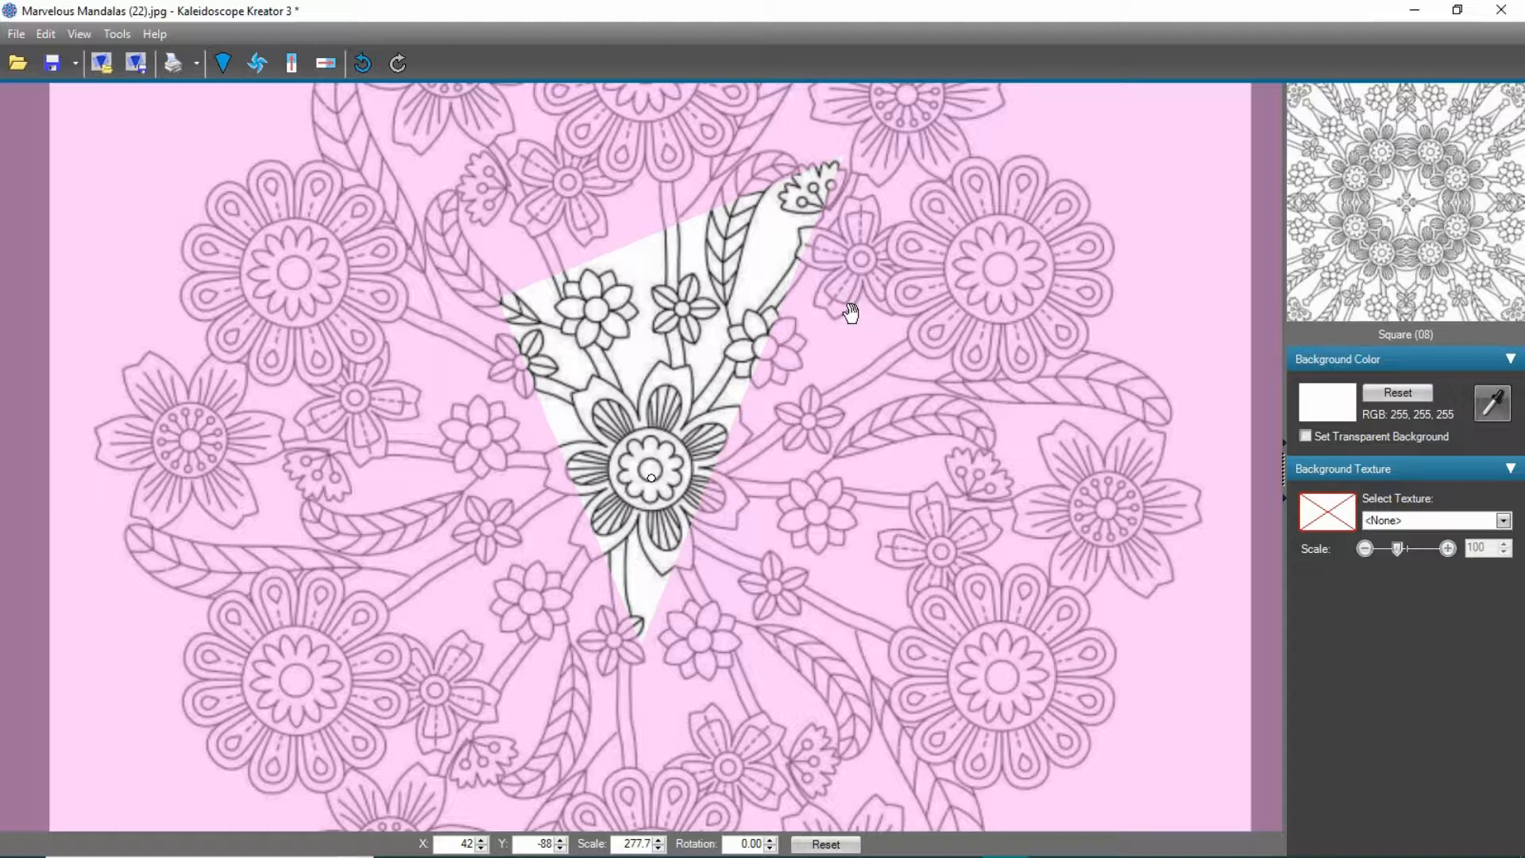
- Try different parts of the mandala under the Square (08) wedge, ending at about X 783, Y 1081
{"action": "left_click_drag", "start_coordinate": [912, 286], "coordinate": [850, 229]}
{"action": "left_click_drag", "start_coordinate": [1075, 209], "coordinate": [926, 225]}
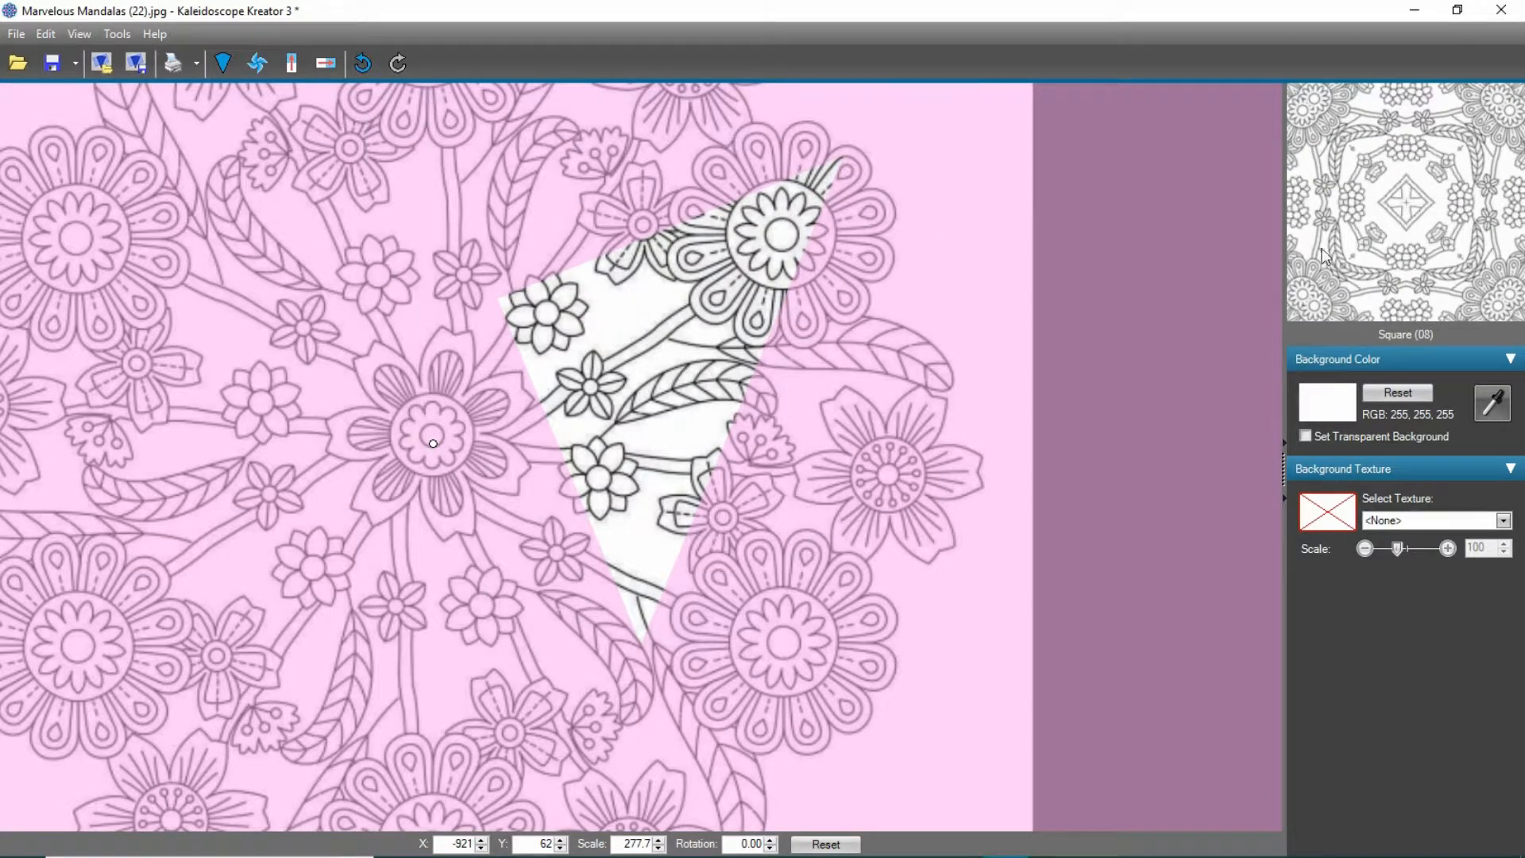
{"action": "left_click_drag", "start_coordinate": [946, 269], "coordinate": [905, 297]}
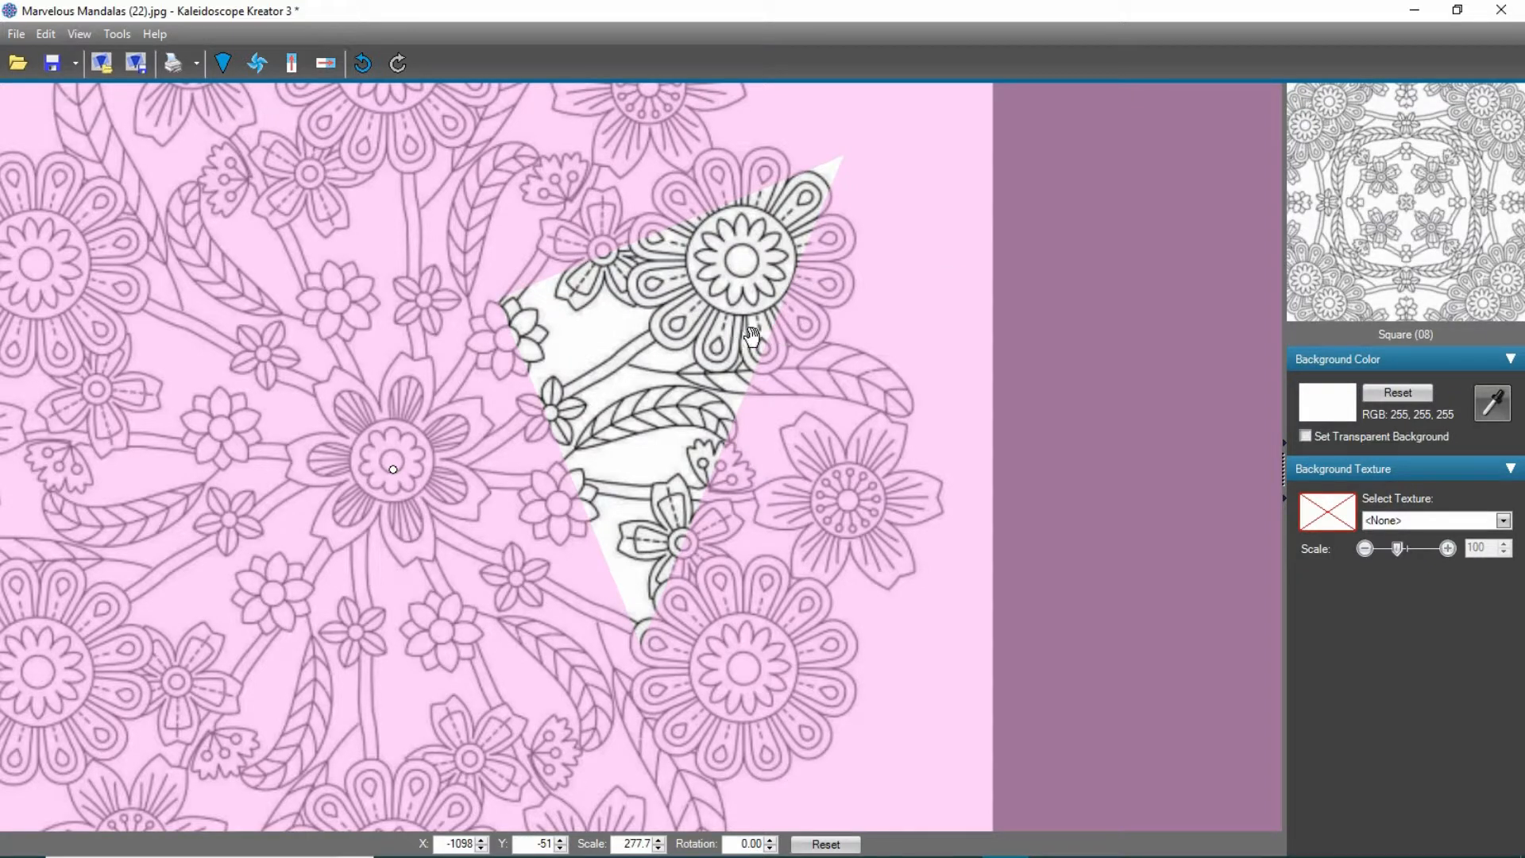
{"action": "left_click_drag", "start_coordinate": [732, 329], "coordinate": [719, 334]}
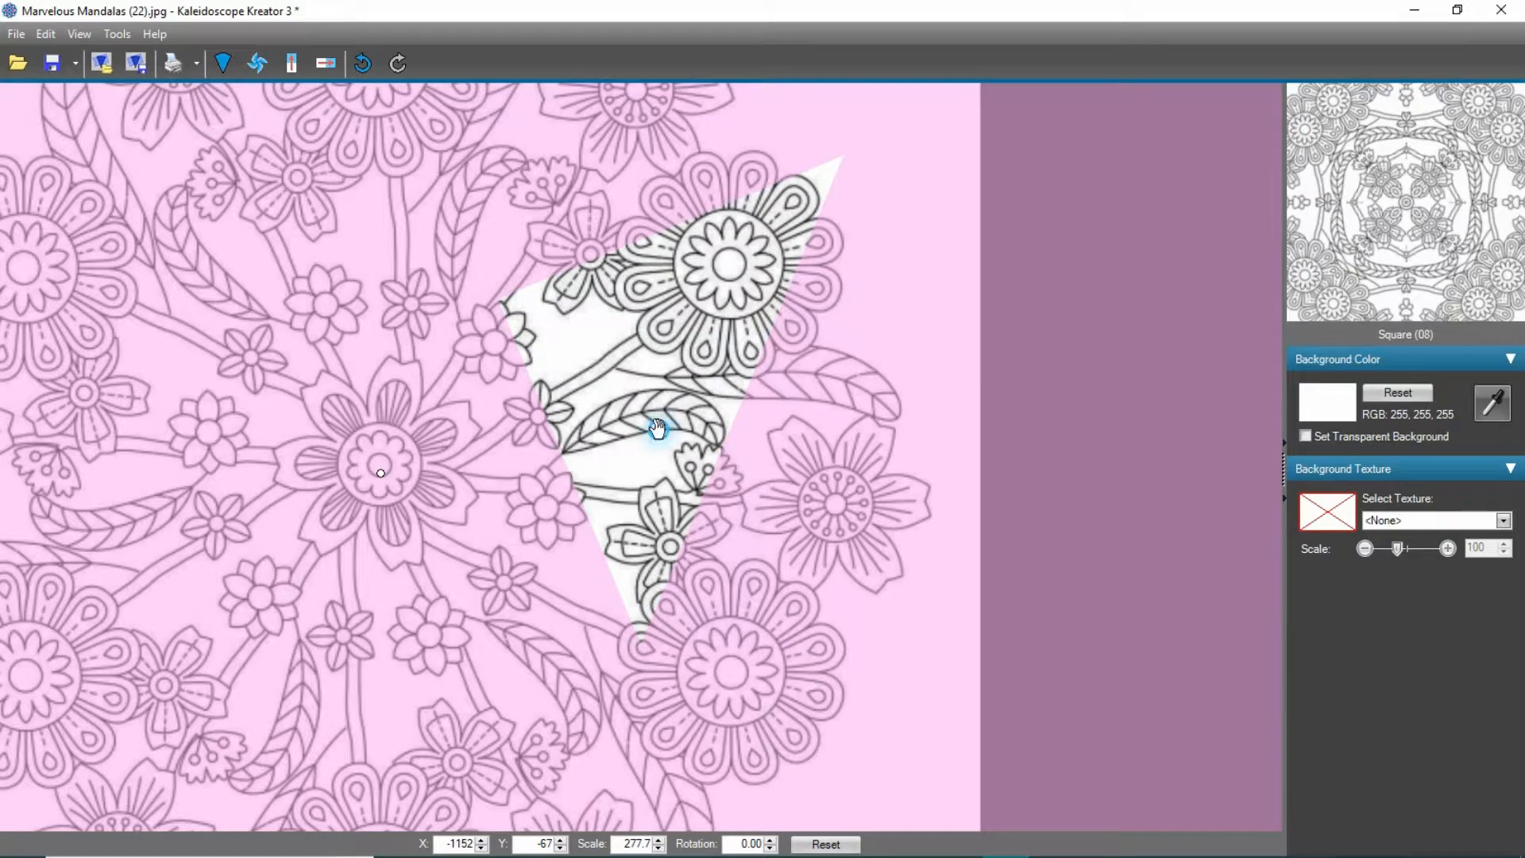
{"action": "left_click_drag", "start_coordinate": [659, 429], "coordinate": [588, 205]}
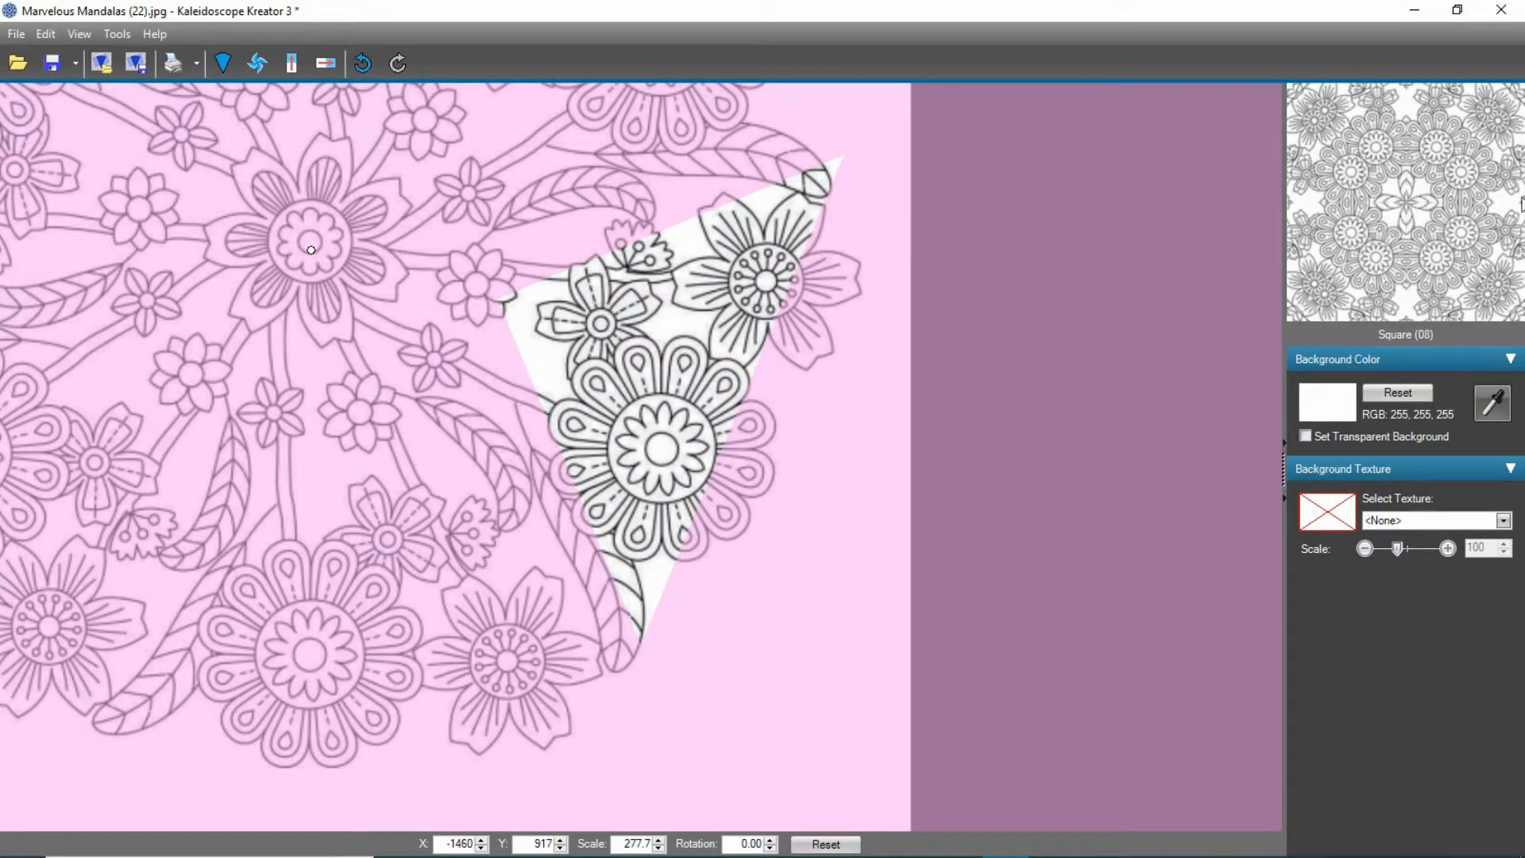
{"action": "left_click_drag", "start_coordinate": [622, 456], "coordinate": [826, 439]}
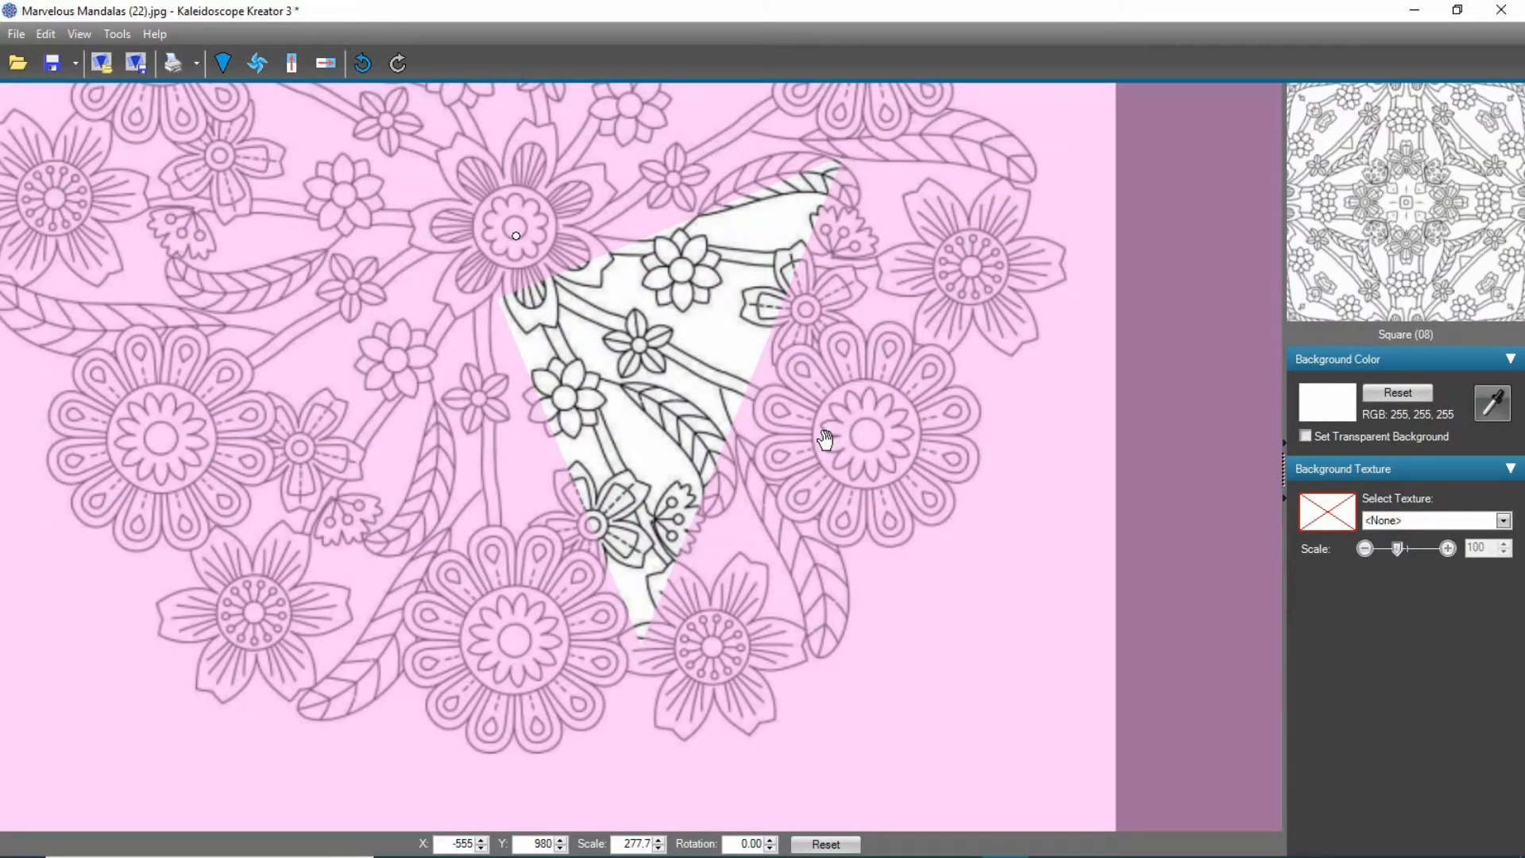
{"action": "left_click_drag", "start_coordinate": [671, 487], "coordinate": [861, 470]}
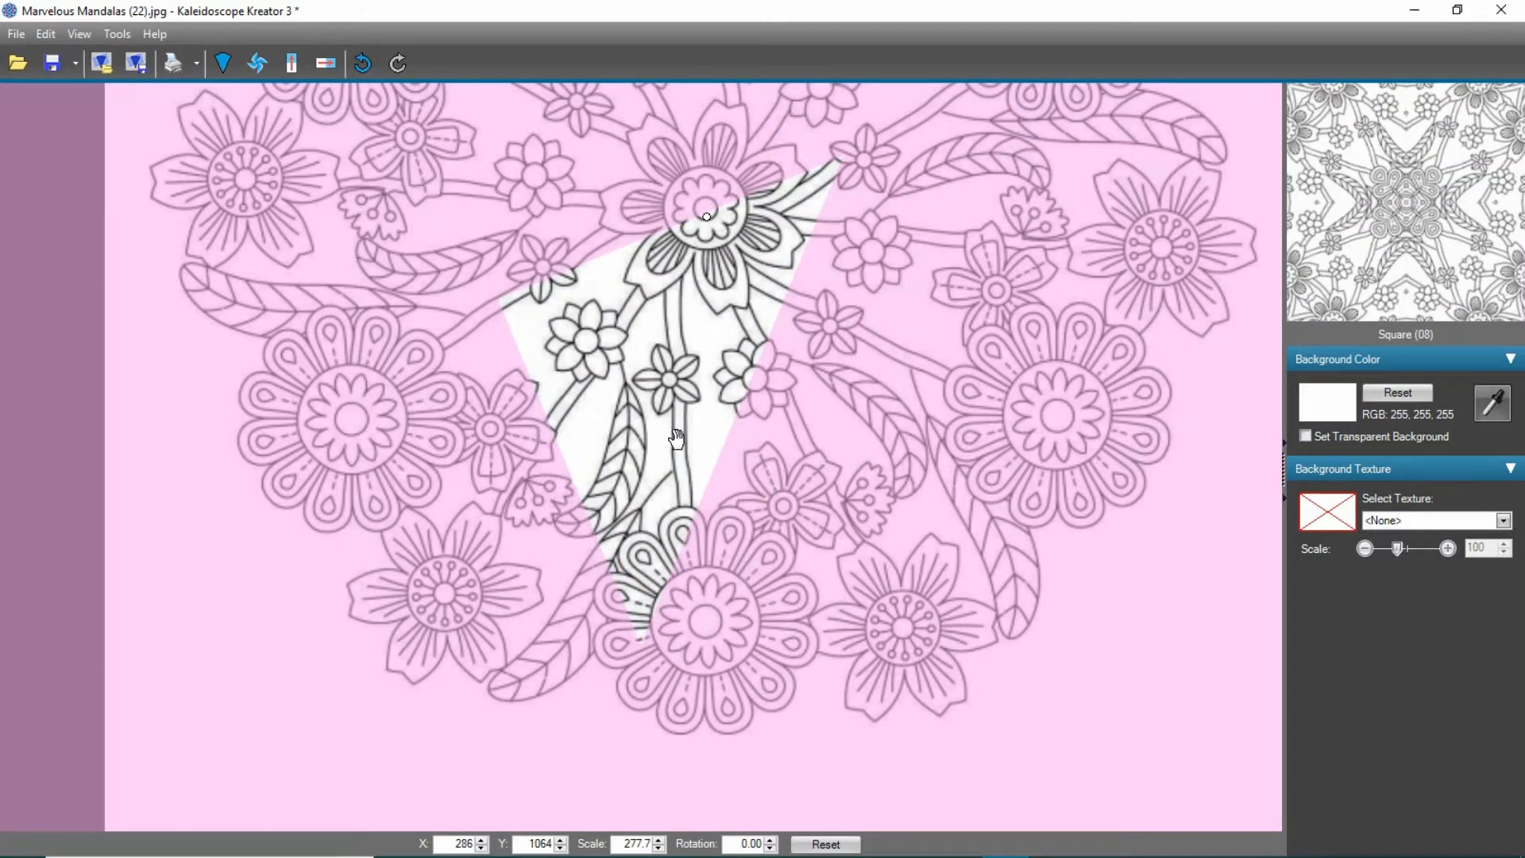
{"action": "left_click_drag", "start_coordinate": [671, 432], "coordinate": [727, 433]}
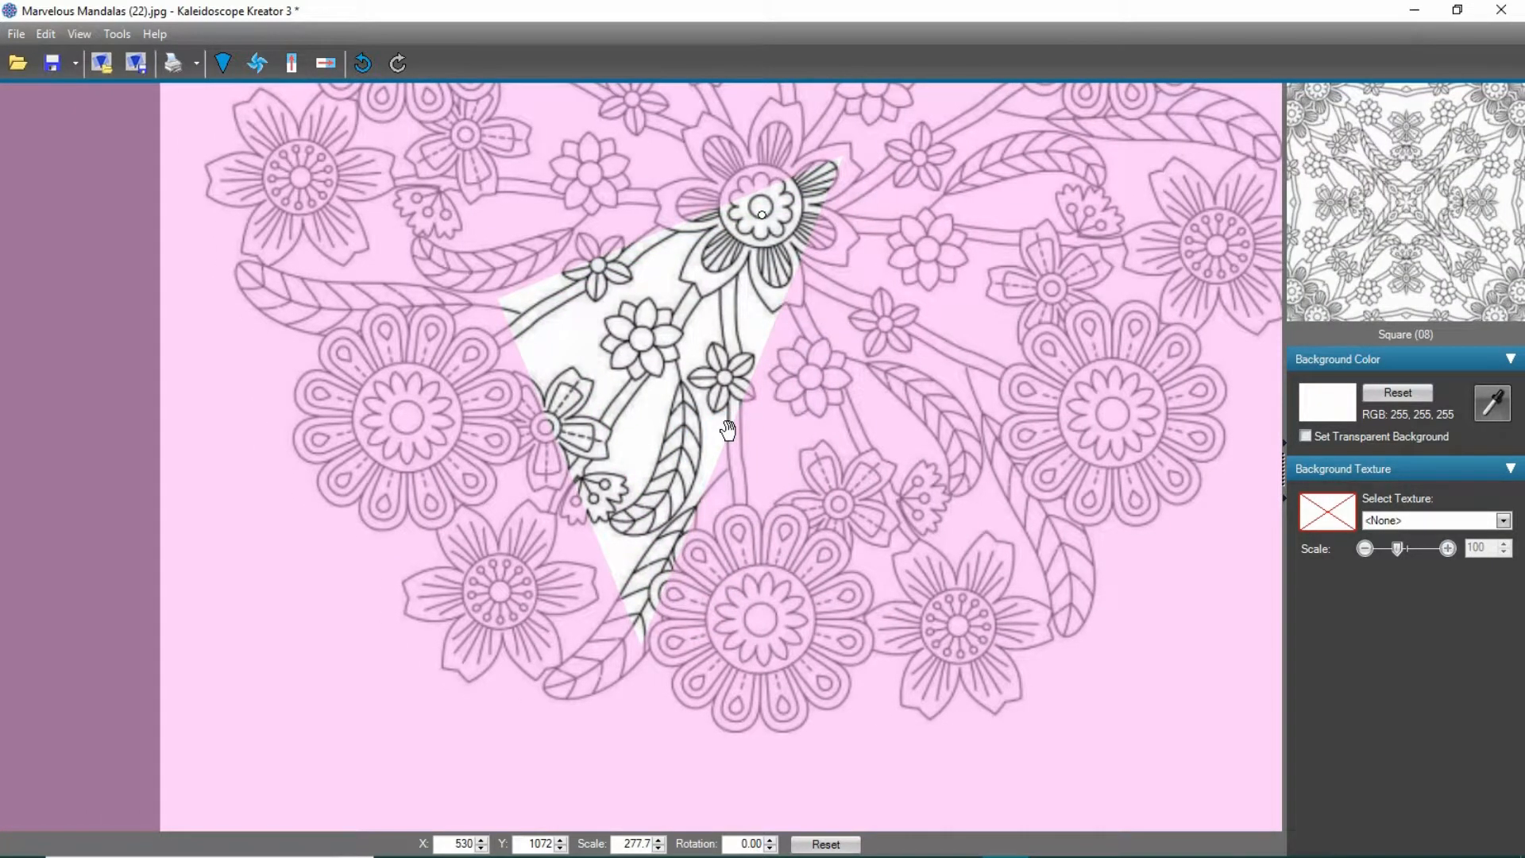
{"action": "left_click_drag", "start_coordinate": [571, 440], "coordinate": [628, 438]}
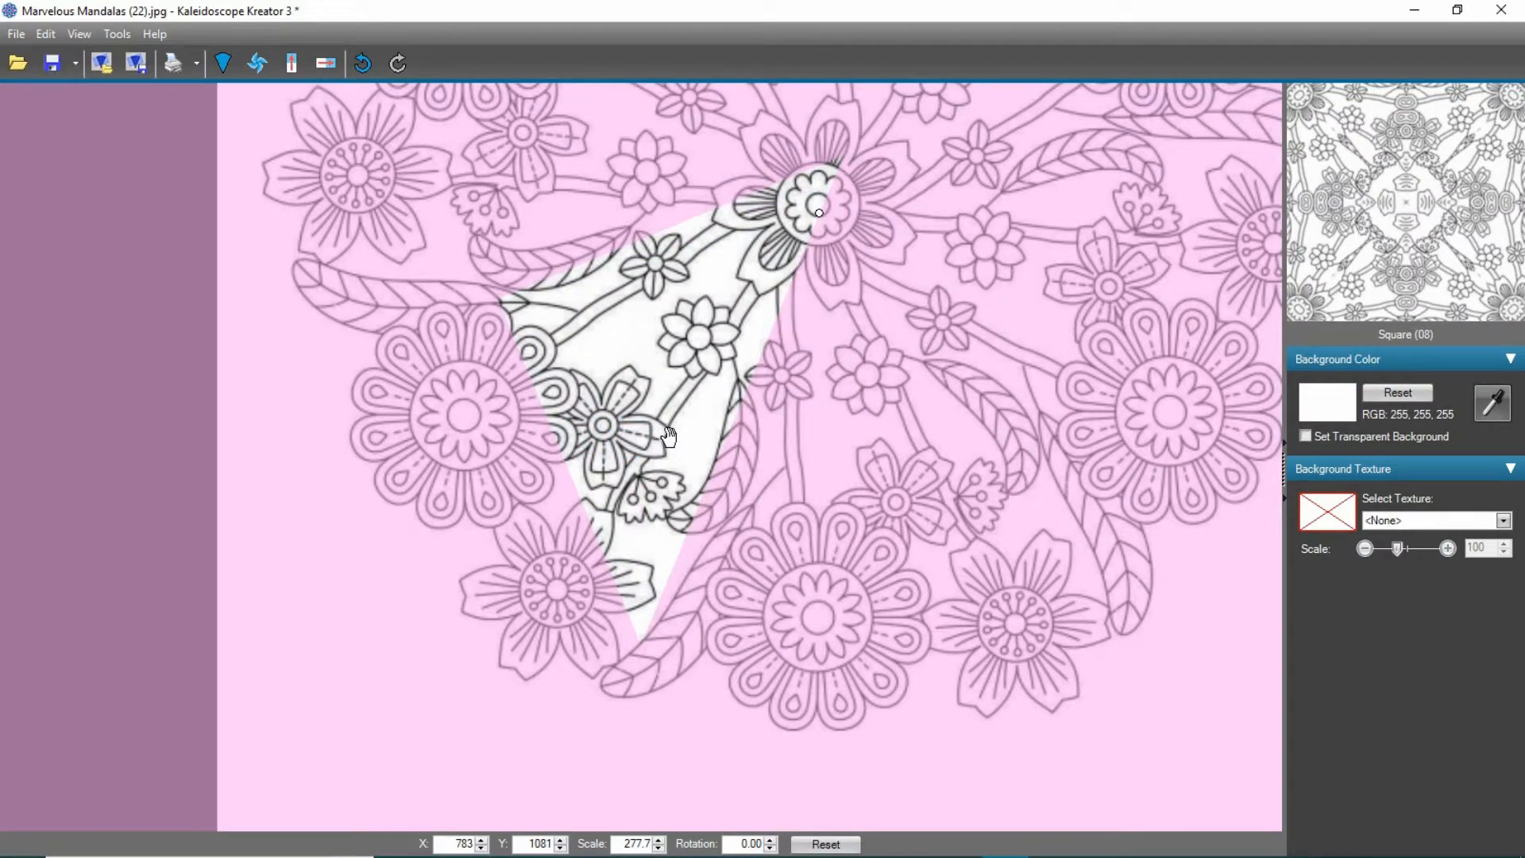
- Try the Square (10) shape with the mandala moved to about X -395, Y 668
{"action": "left_click", "coordinate": [223, 63]}
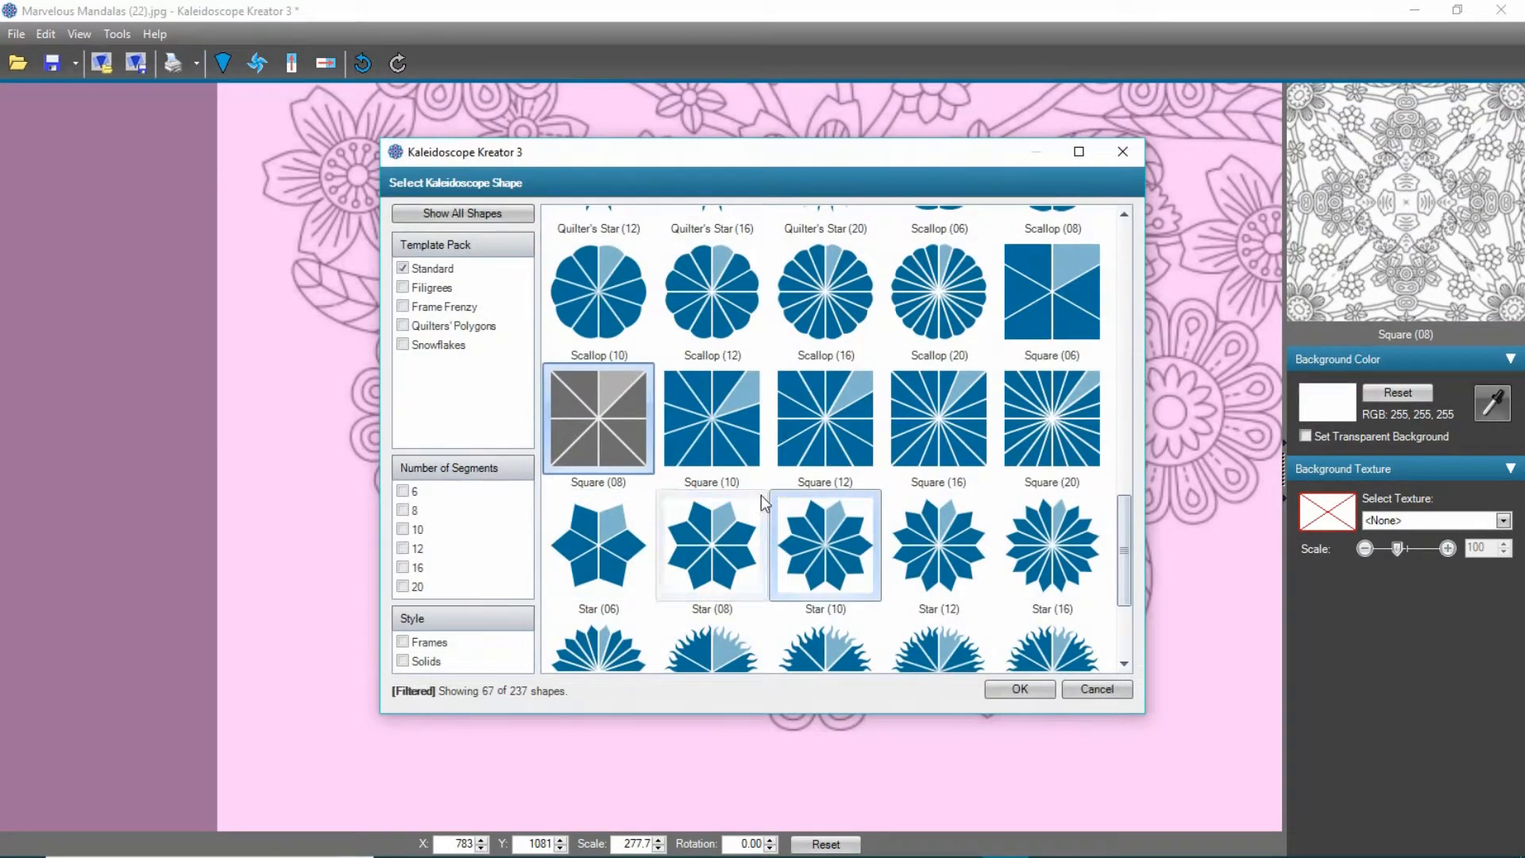
{"action": "double_click", "coordinate": [724, 456]}
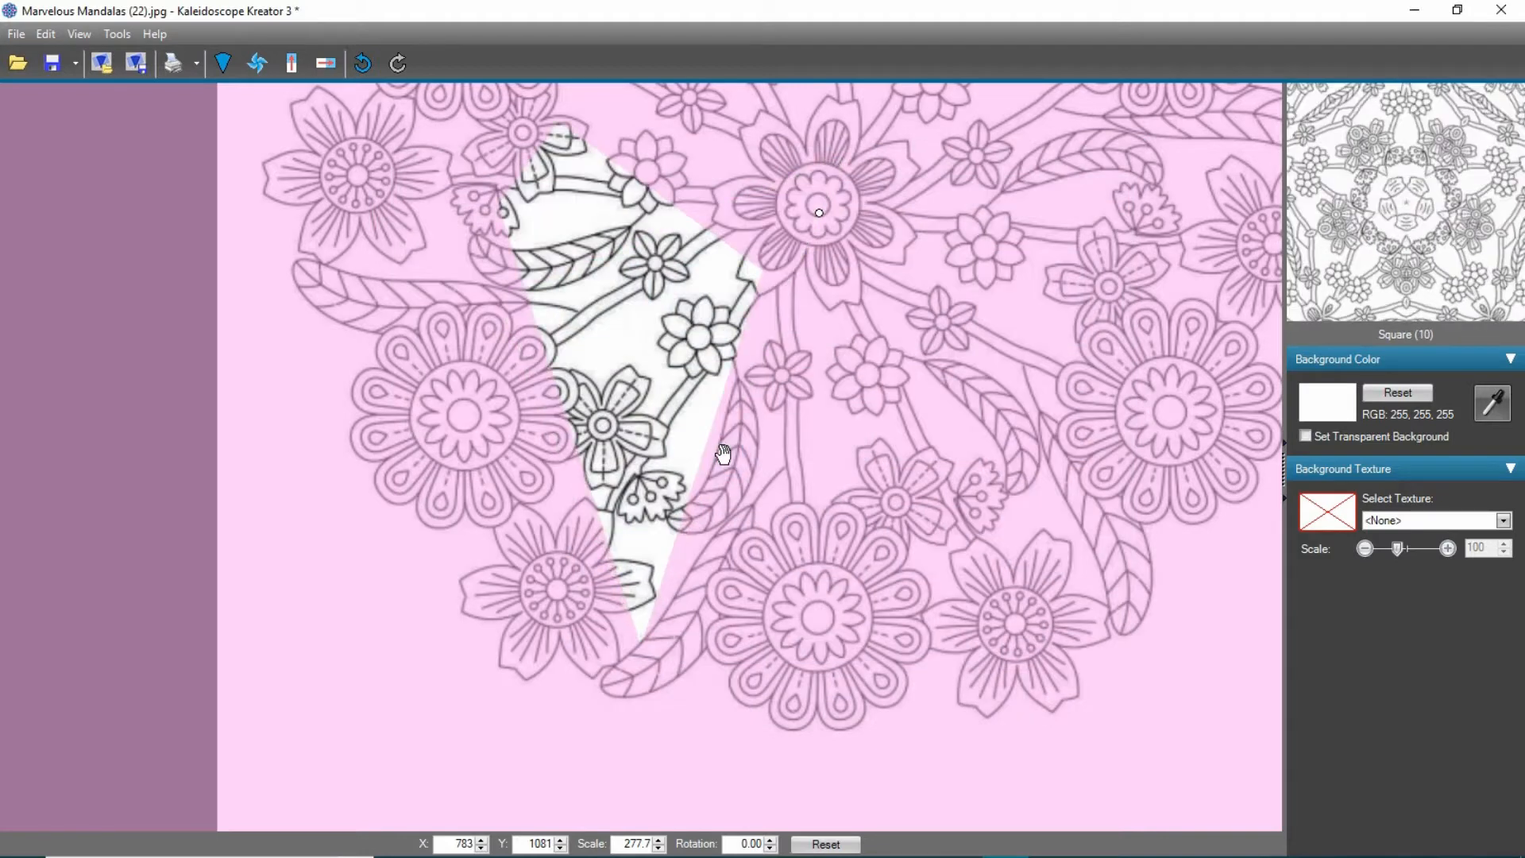
{"action": "left_click_drag", "start_coordinate": [966, 337], "coordinate": [753, 436]}
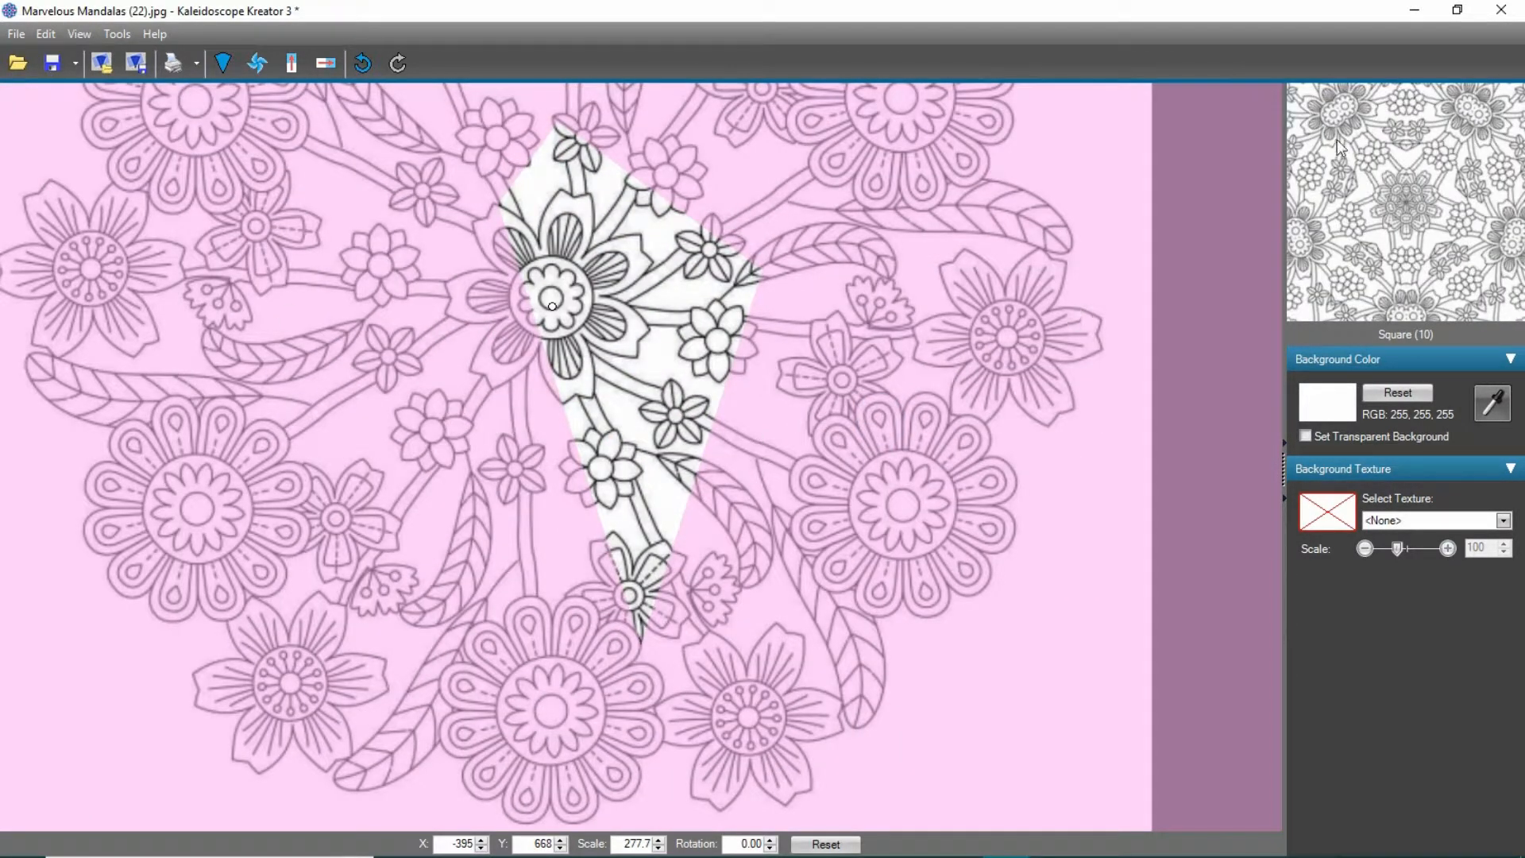
- Switch to the Square (12) shape and preview it with the mandala's central flower moved inside the wedge, at about X -12, Y 715
{"action": "left_click", "coordinate": [218, 70]}
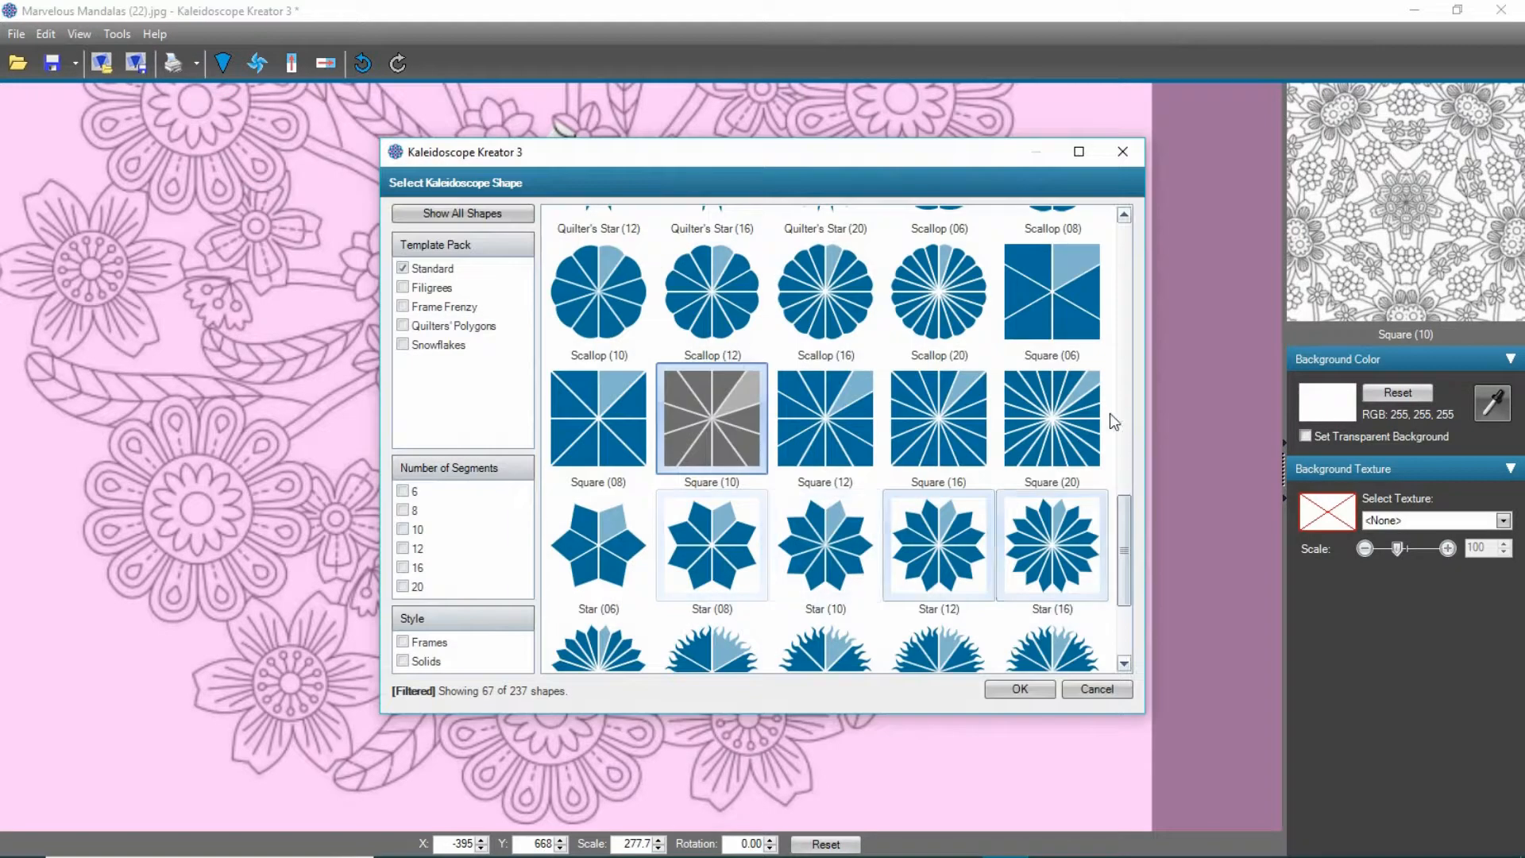
{"action": "double_click", "coordinate": [827, 437]}
{"action": "left_click_drag", "start_coordinate": [930, 434], "coordinate": [818, 435]}
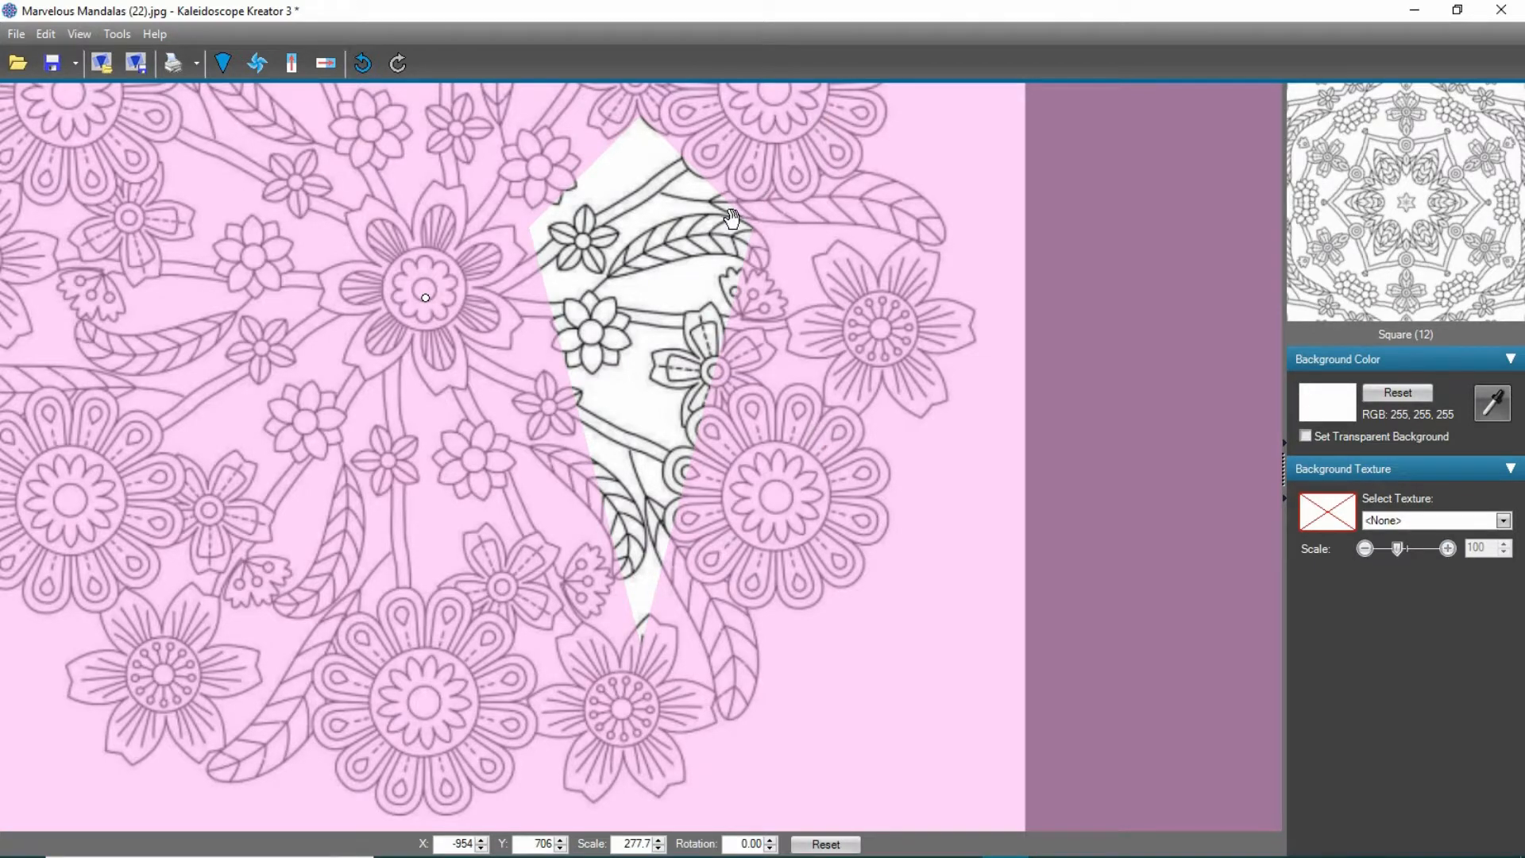
{"action": "left_click_drag", "start_coordinate": [727, 244], "coordinate": [939, 243]}
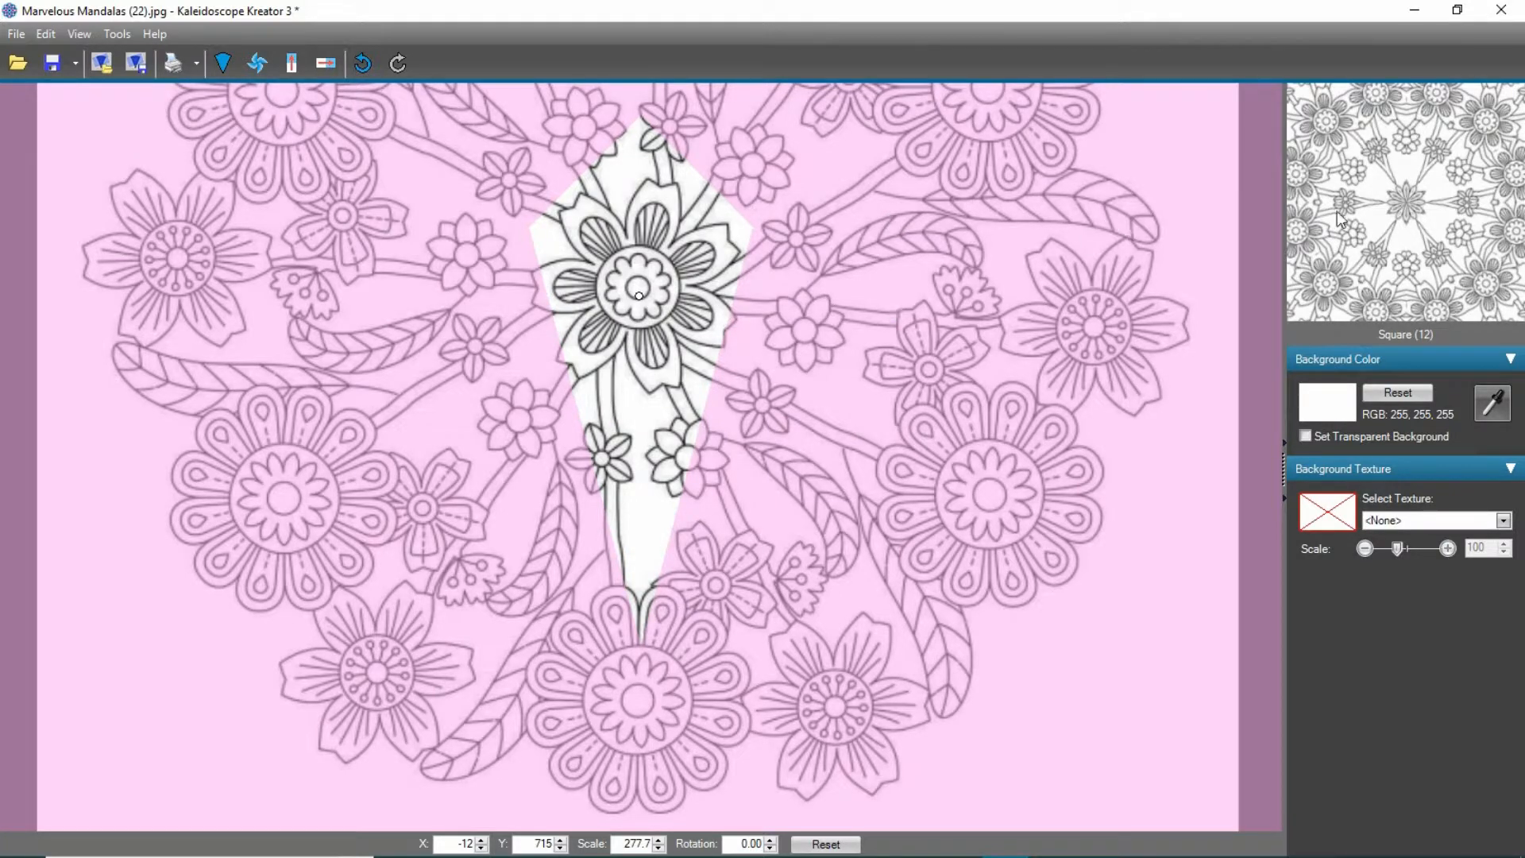
{"action": "left_click", "coordinate": [1412, 213]}
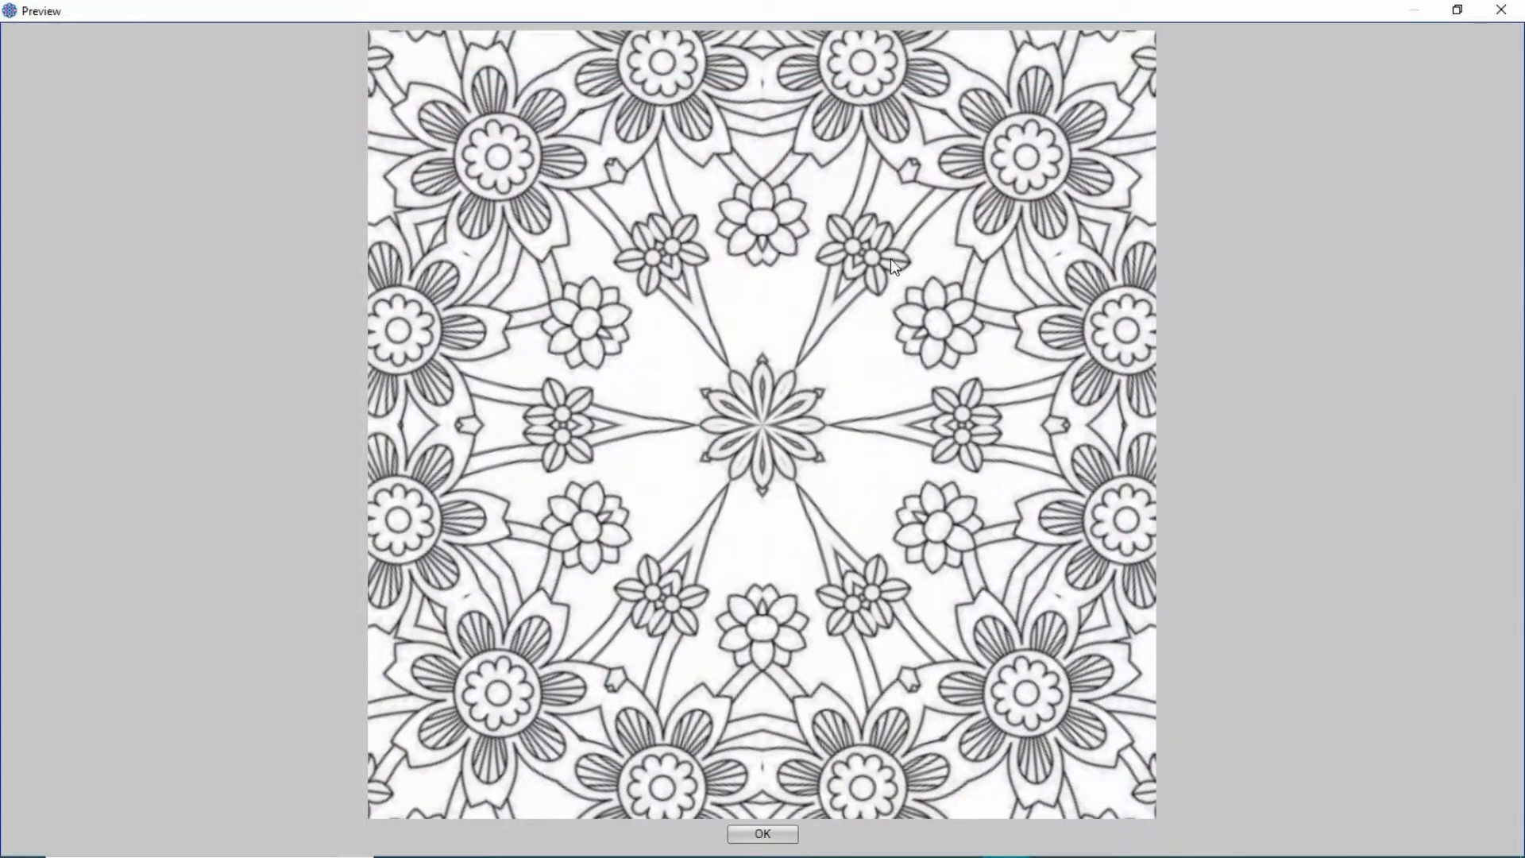
{"action": "left_click", "coordinate": [763, 834]}
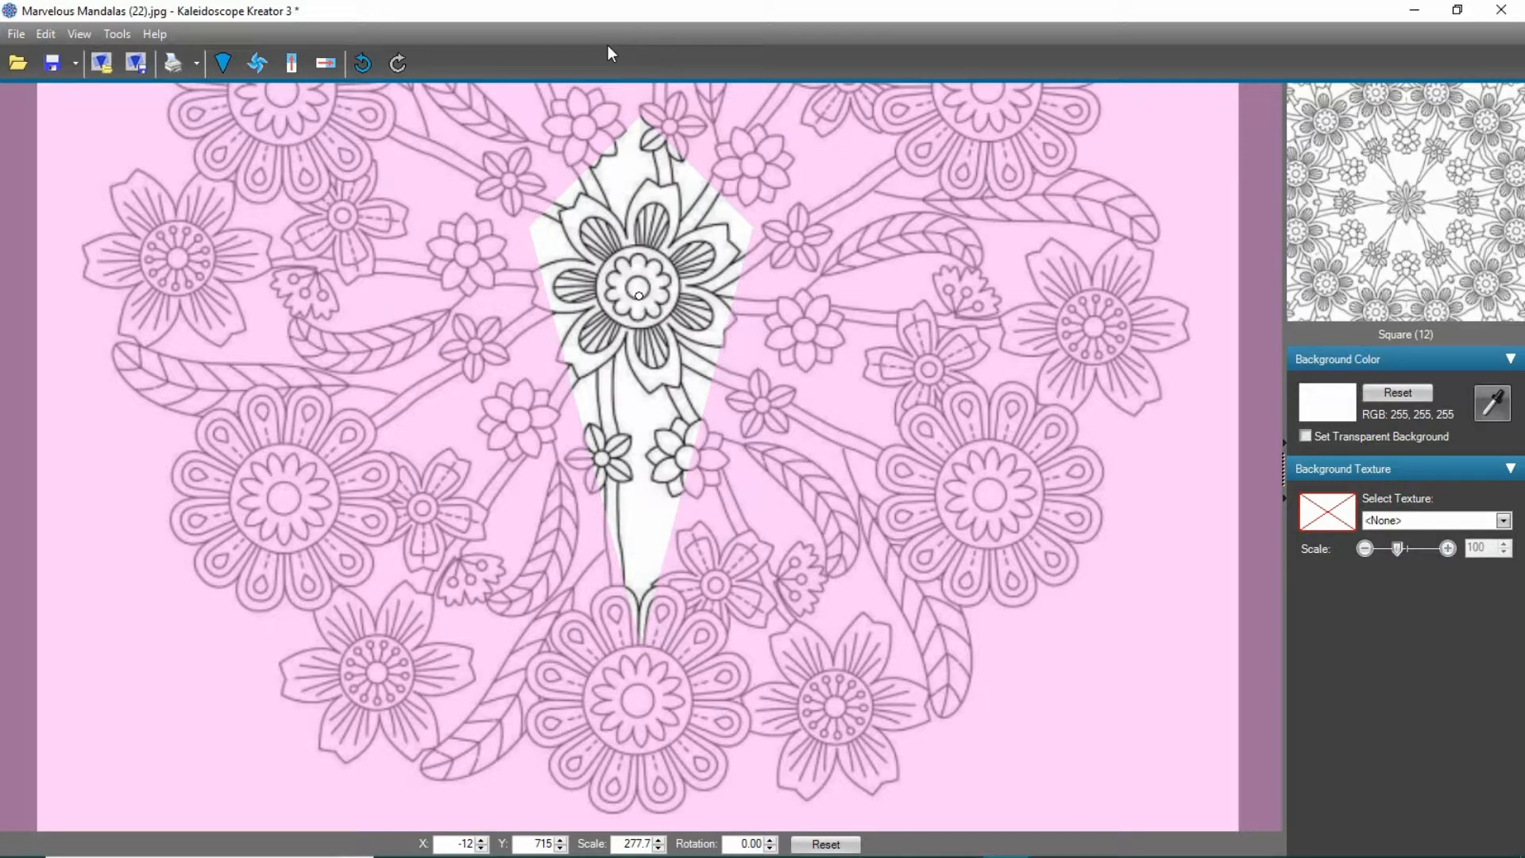
- Start saving the kaleidoscope with a size of 8.5 inches wide by 11 inches high
{"action": "left_click", "coordinate": [54, 82]}
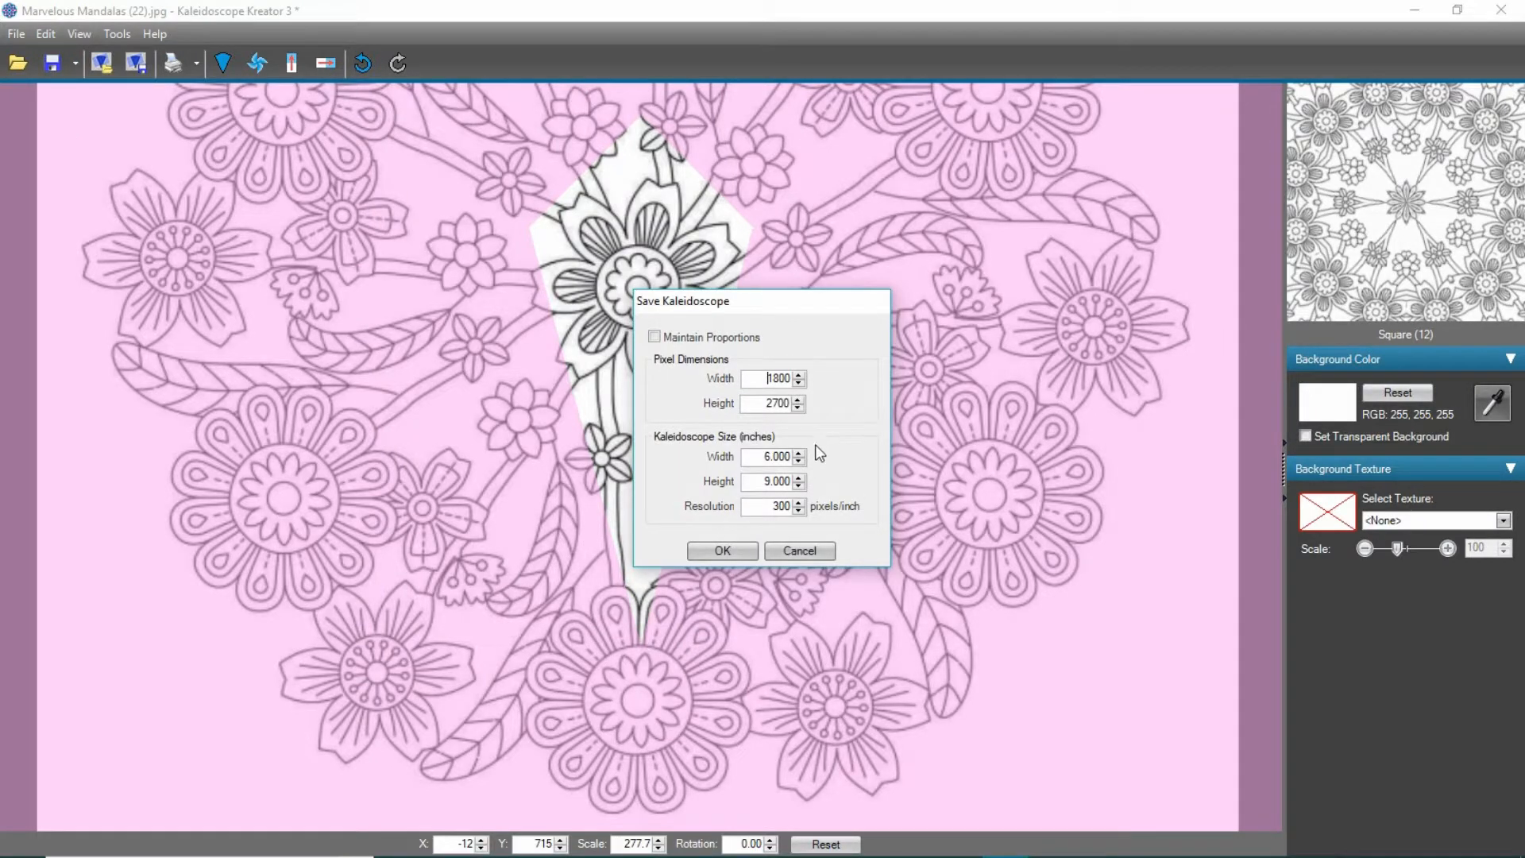
{"action": "double_click", "coordinate": [766, 456]}
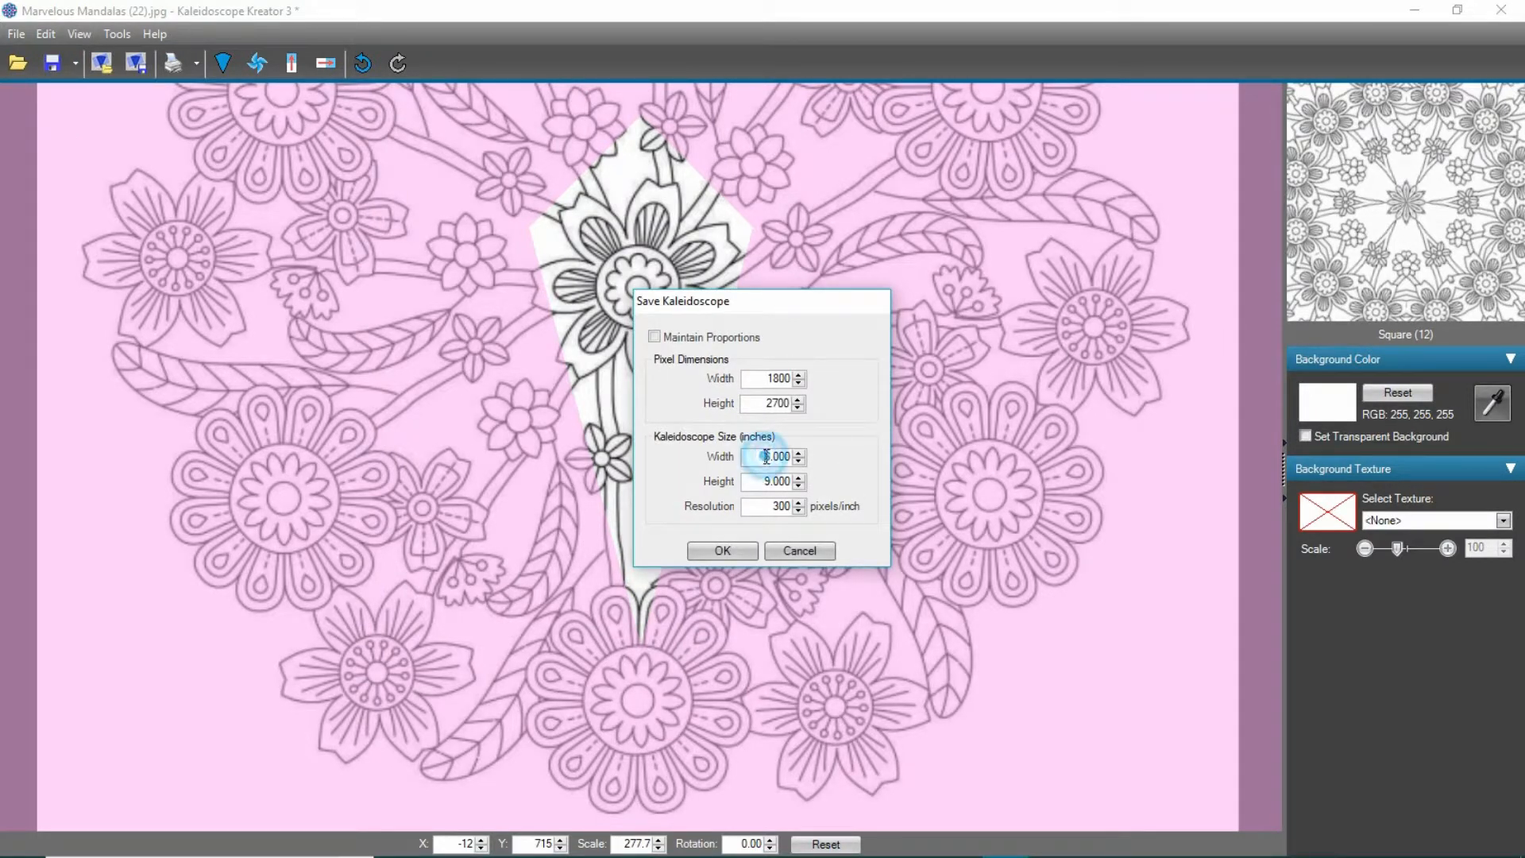
{"action": "type", "text": "8"}
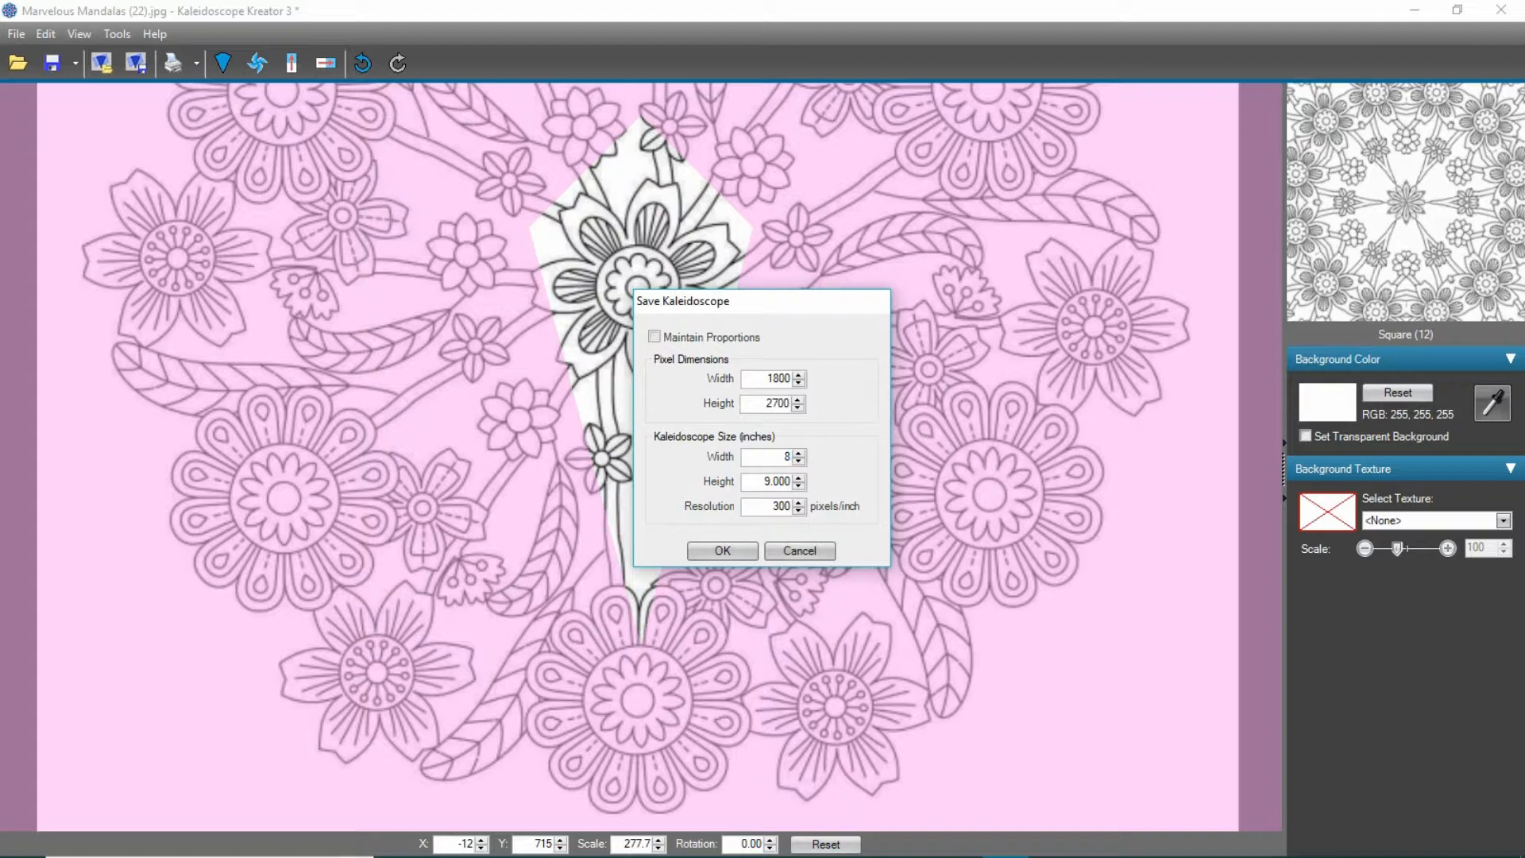
{"action": "type", "text": ".5"}
{"action": "left_click", "coordinate": [765, 482]}
{"action": "left_click", "coordinate": [765, 482]}
{"action": "type", "text": "11"}
{"action": "left_click", "coordinate": [727, 551]}
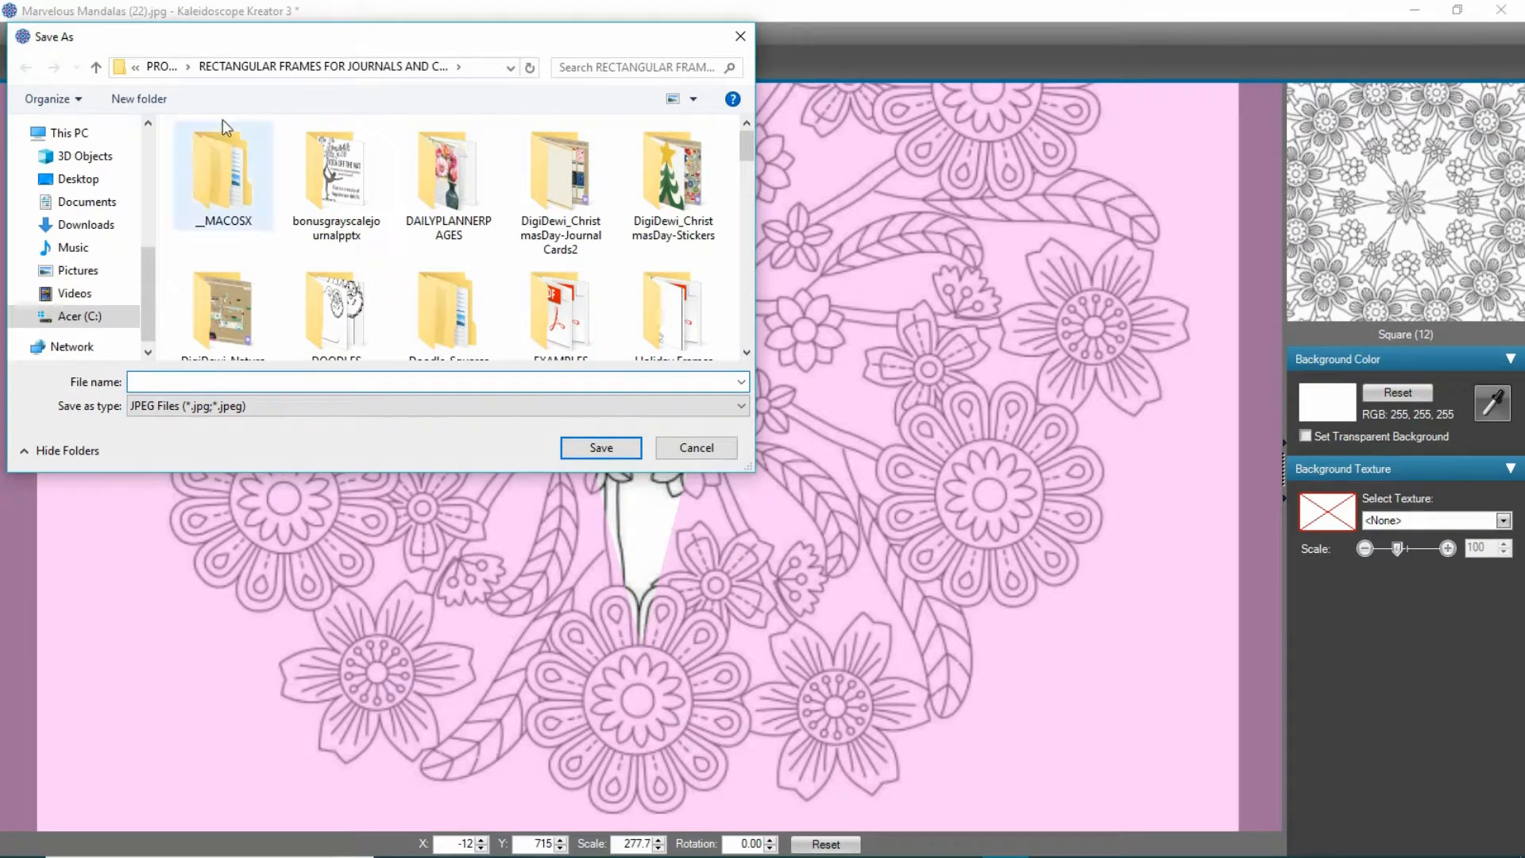
- Save the kaleidoscope to the Desktop as a JPEG file named pattern
{"action": "left_click", "coordinate": [77, 316]}
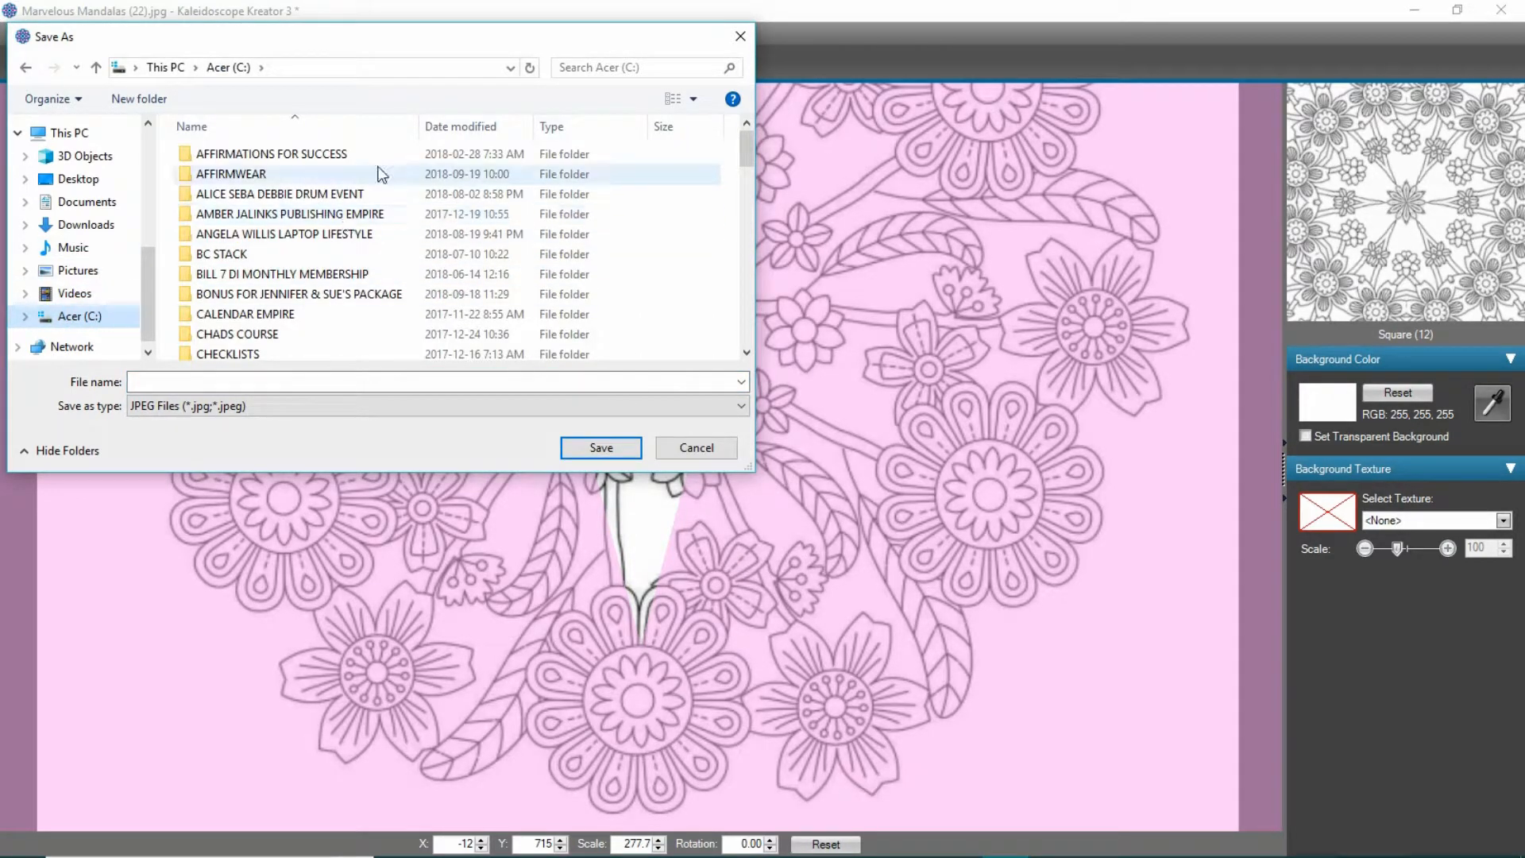
{"action": "left_click", "coordinate": [78, 179]}
{"action": "left_click", "coordinate": [310, 384]}
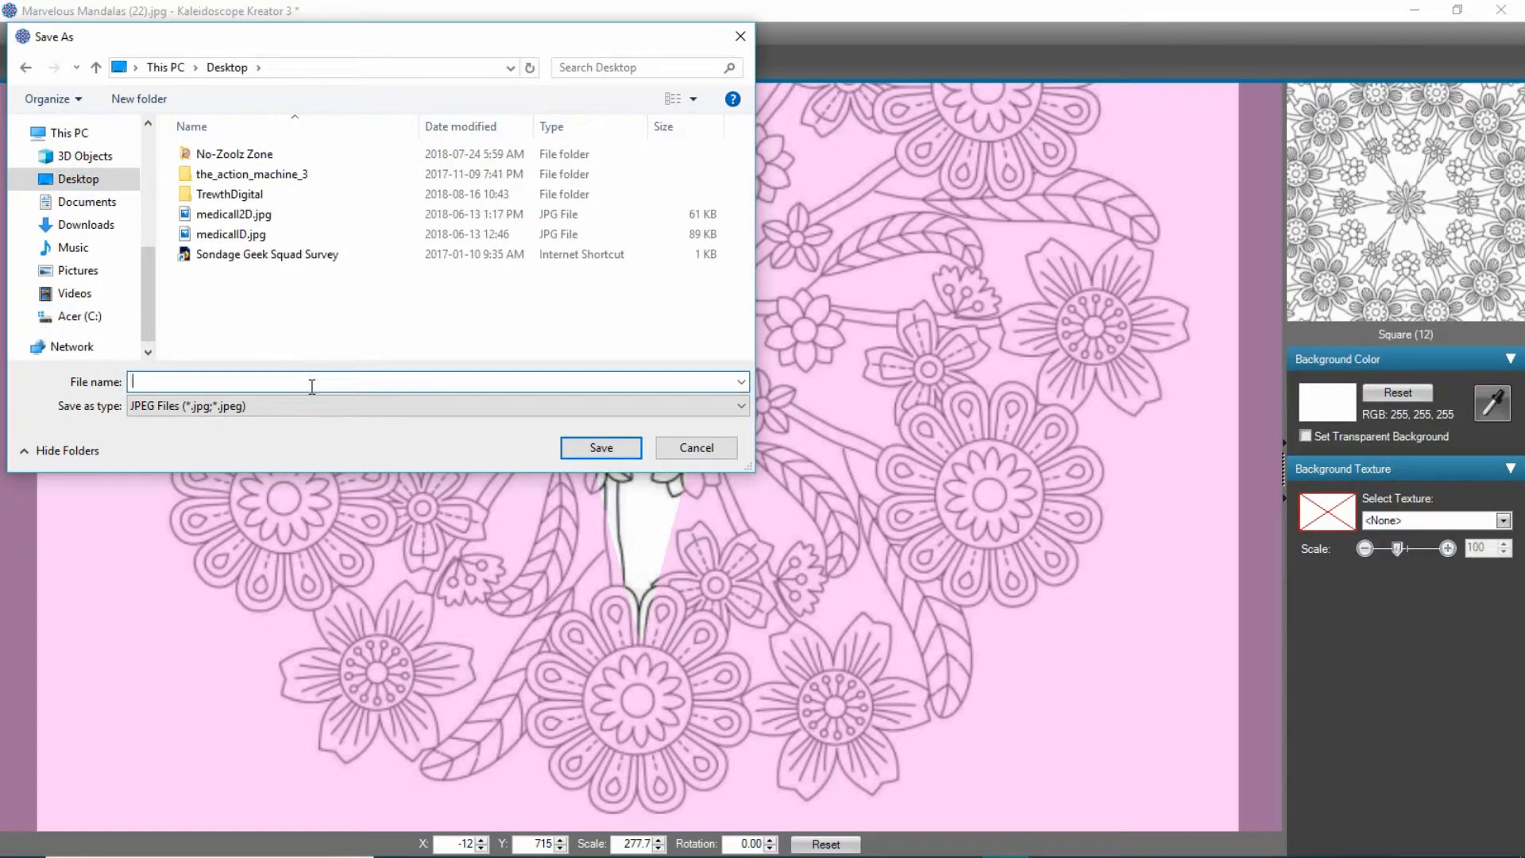
{"action": "type", "text": "pattern"}
{"action": "left_click", "coordinate": [601, 448]}
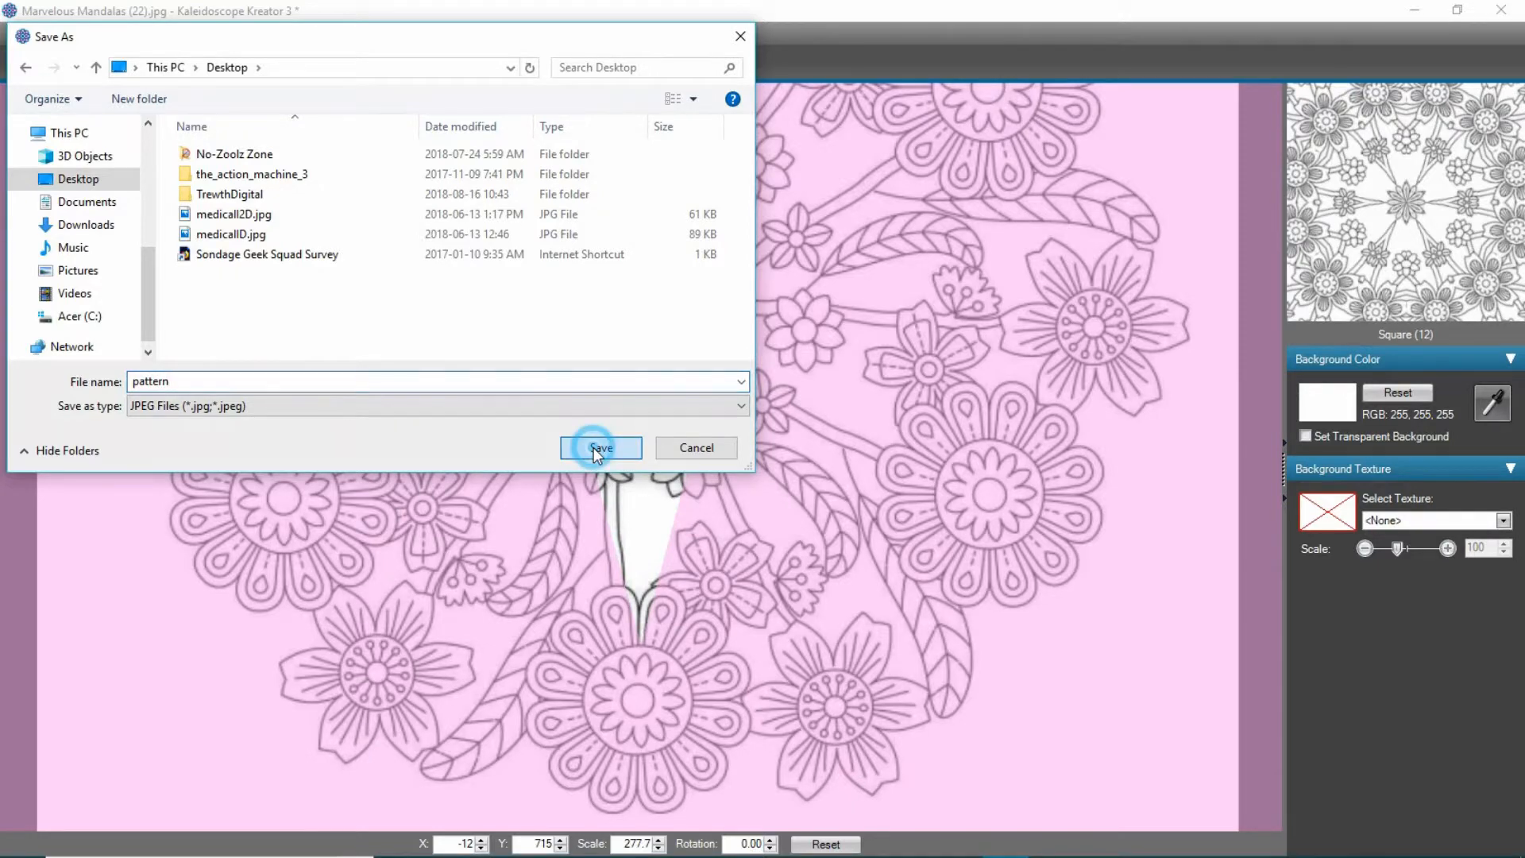
{"action": "left_click", "coordinate": [750, 477]}
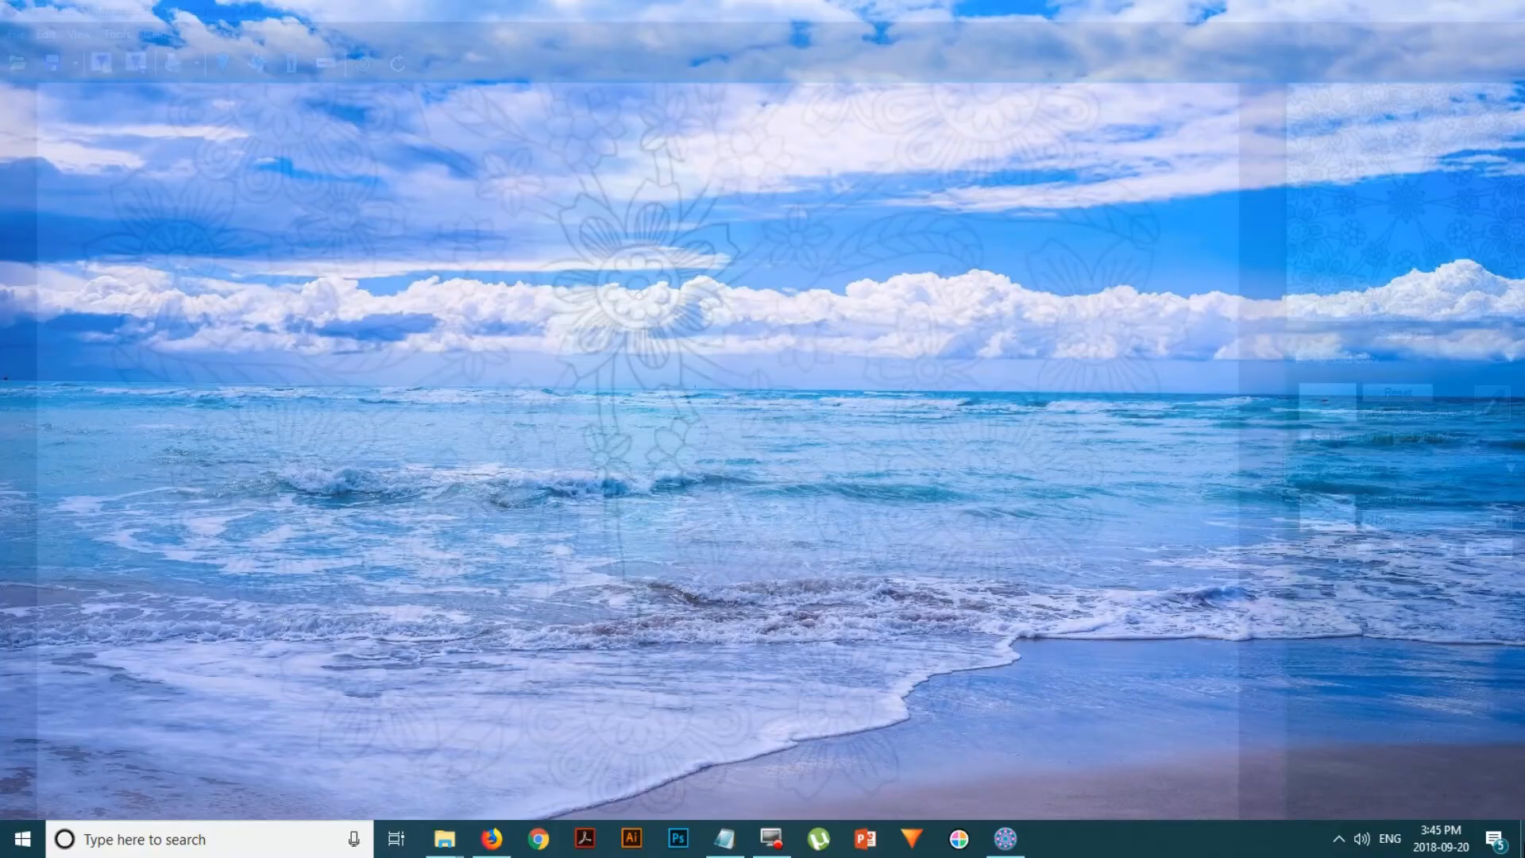
- Show the desktop, open the saved pattern.jpg to examine the full design, and close the image
{"action": "left_click", "coordinate": [1520, 839]}
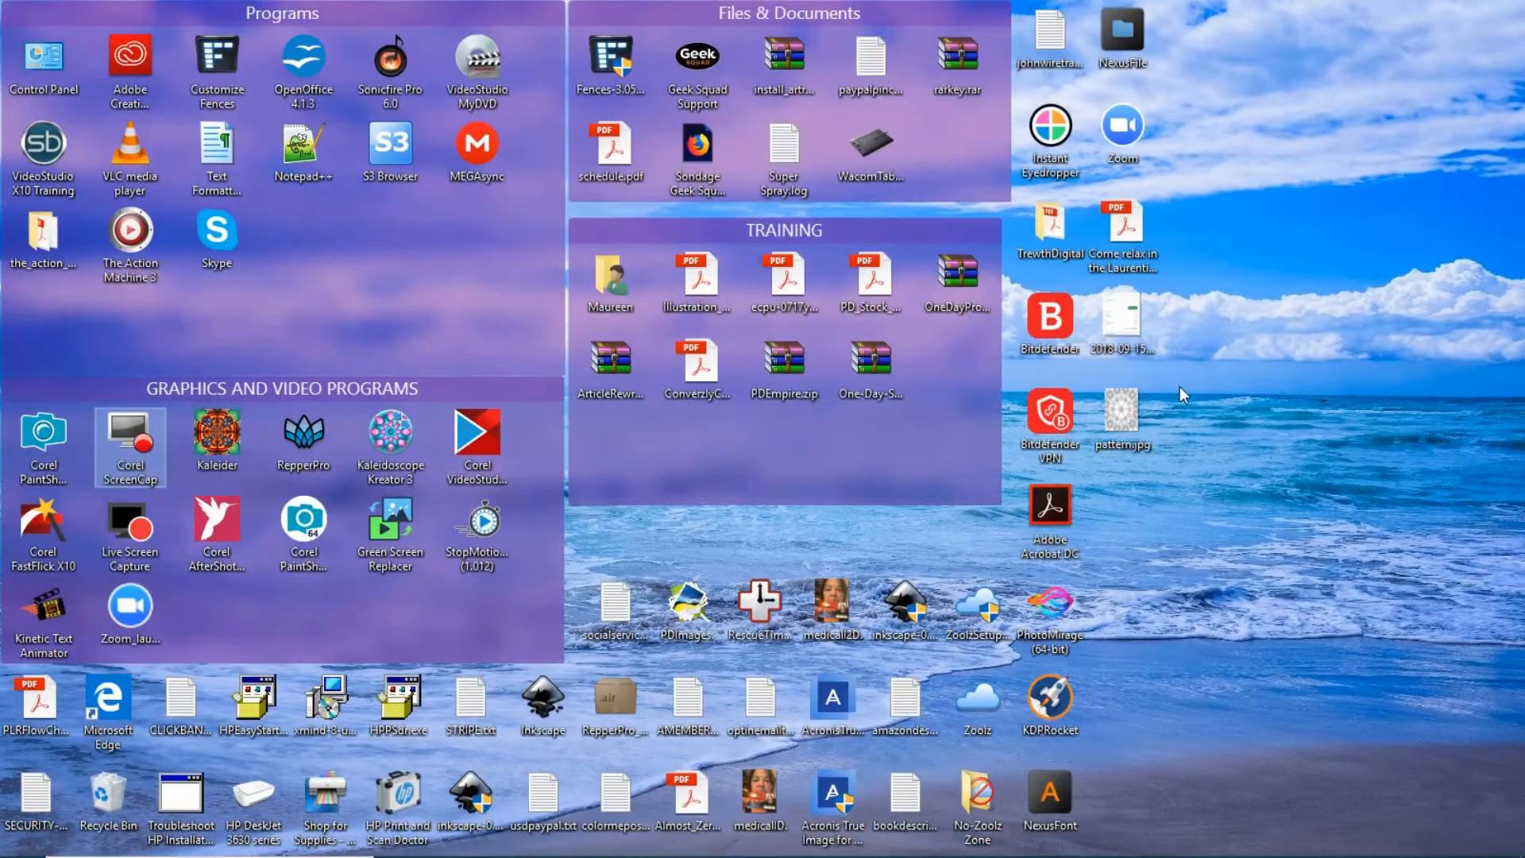
{"action": "double_click", "coordinate": [1122, 417]}
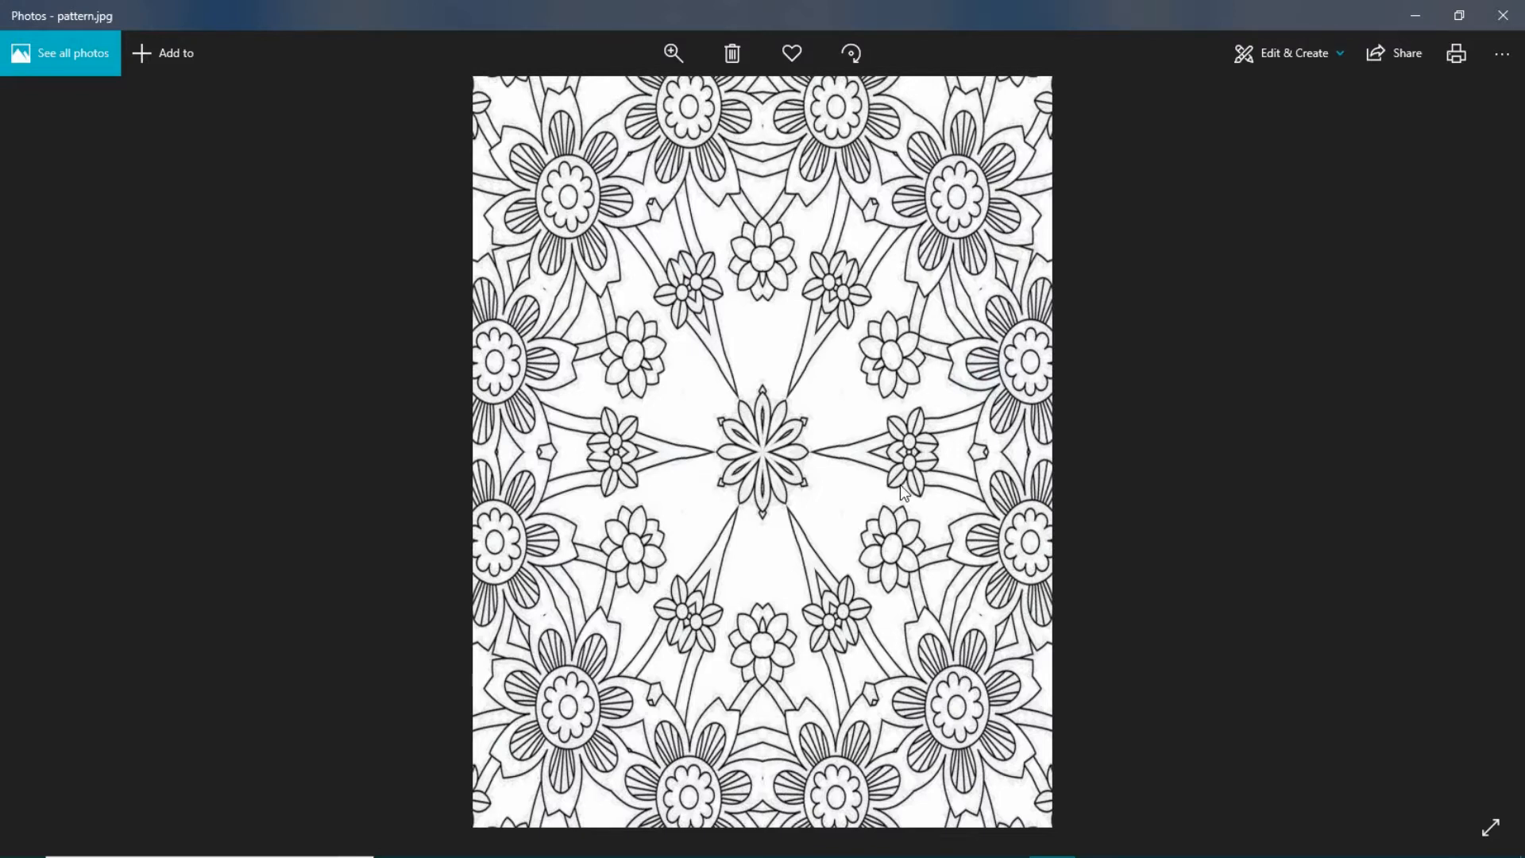
{"action": "left_click", "coordinate": [1503, 15]}
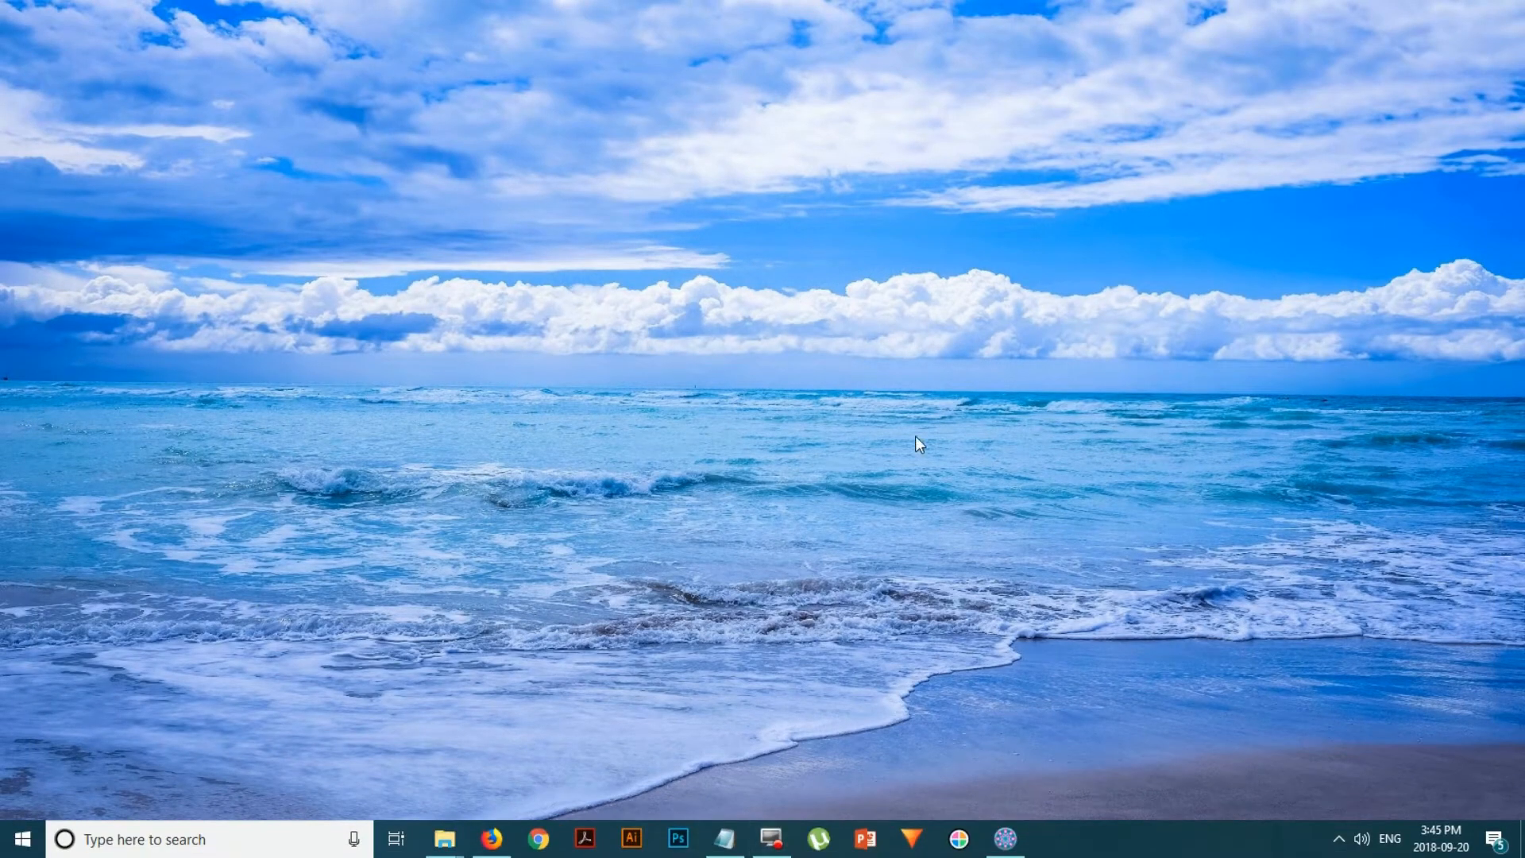